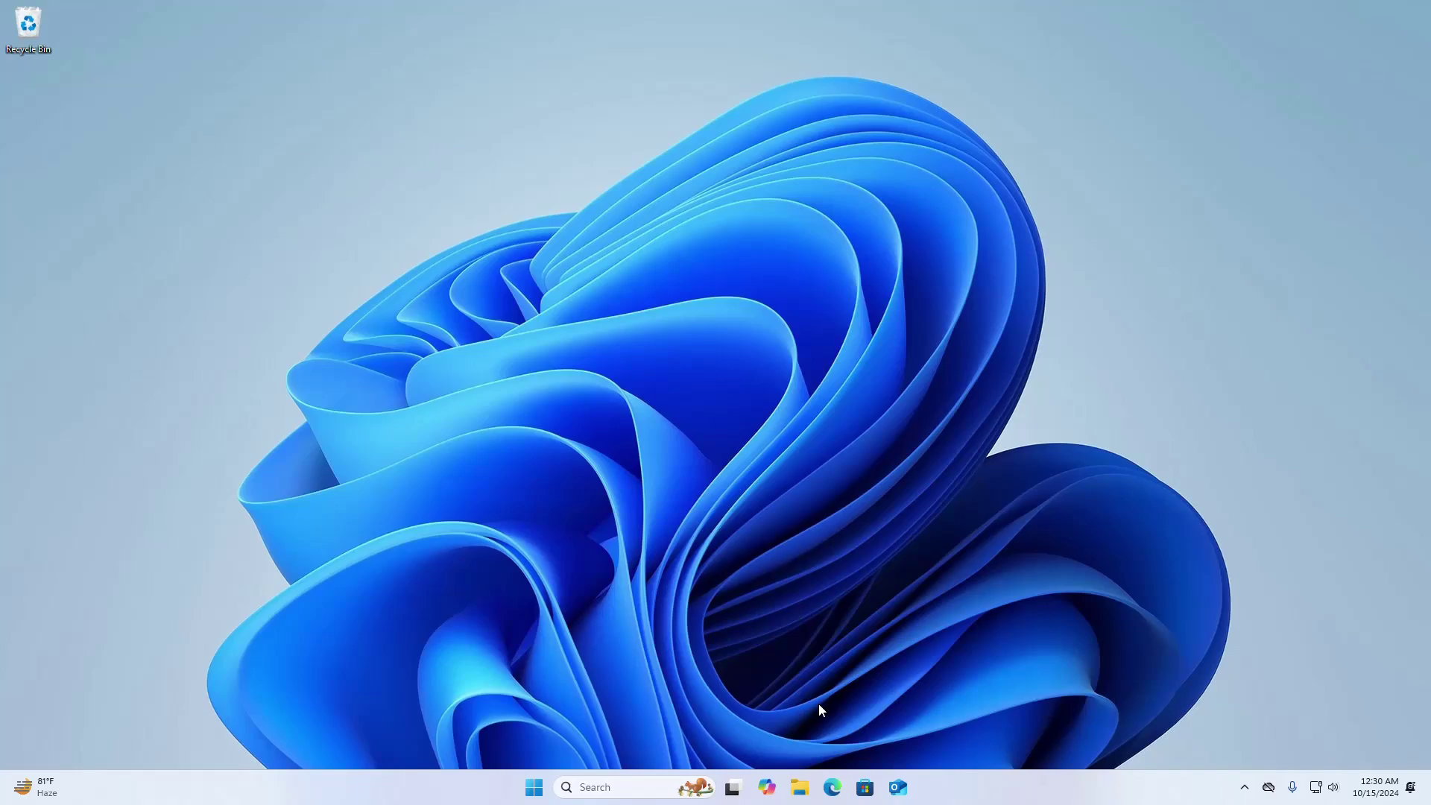
- Launch Edge and load dotnet.microsoft.com from the address bar
click(833, 789)
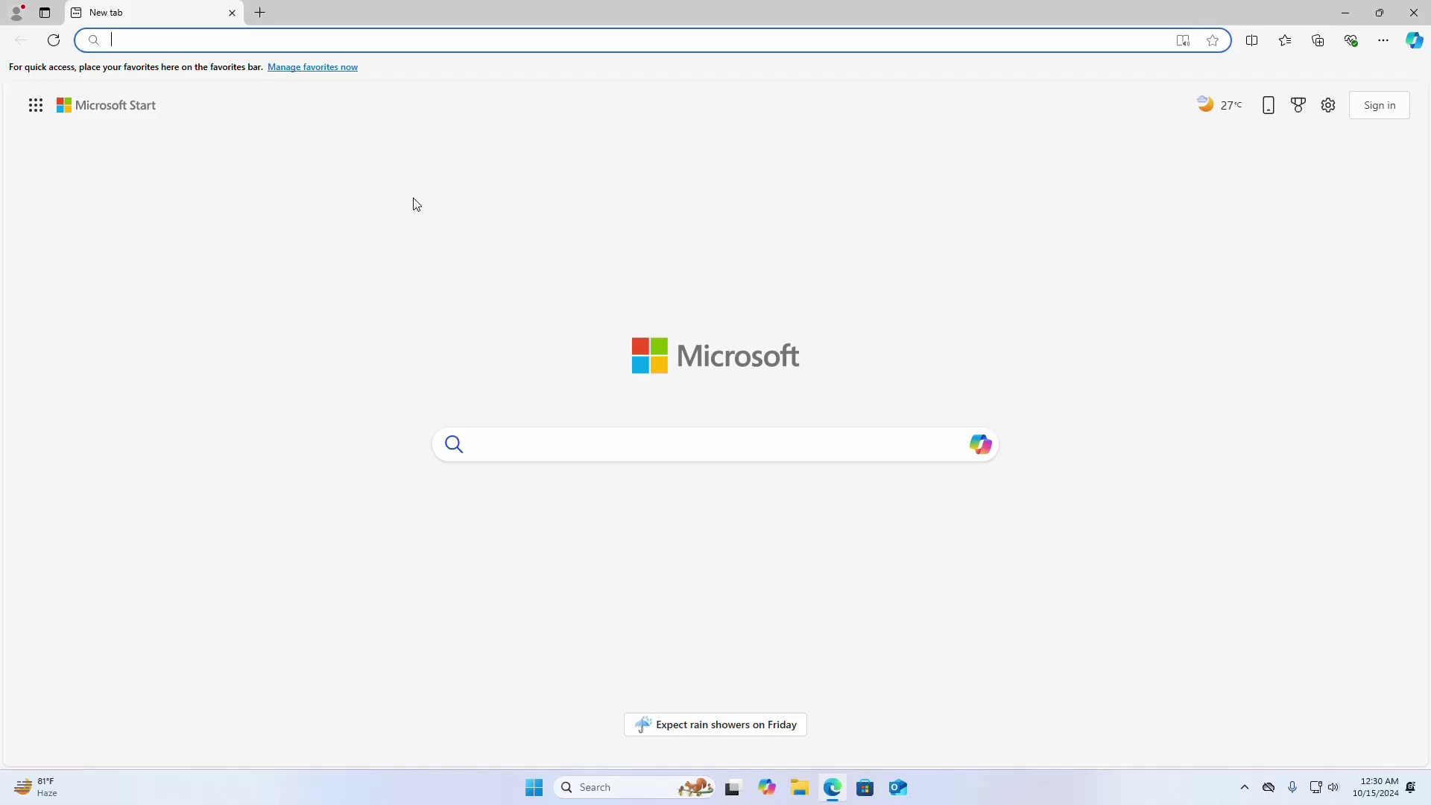
text(dotnet.microsoft.com)
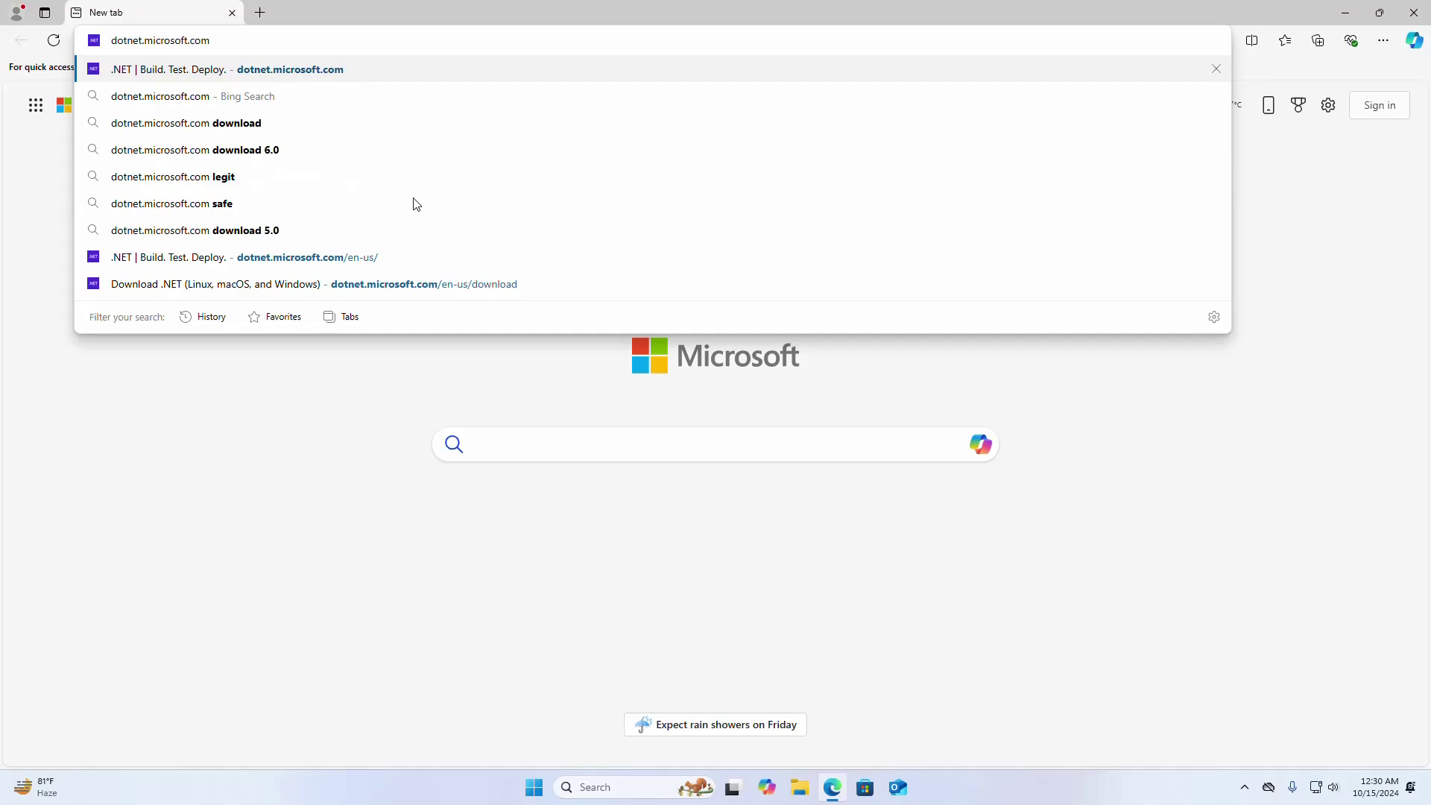
key(Return)
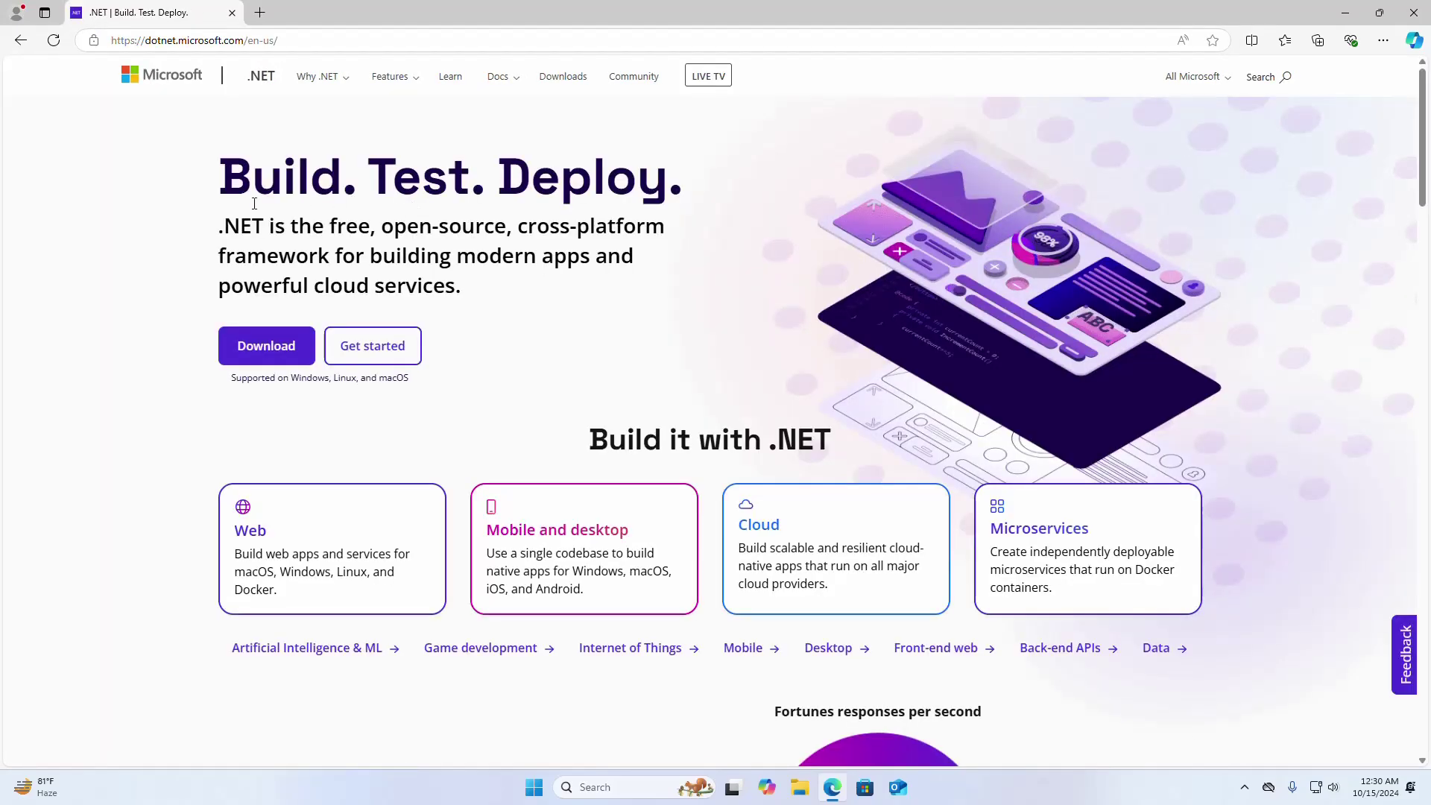
click(260, 345)
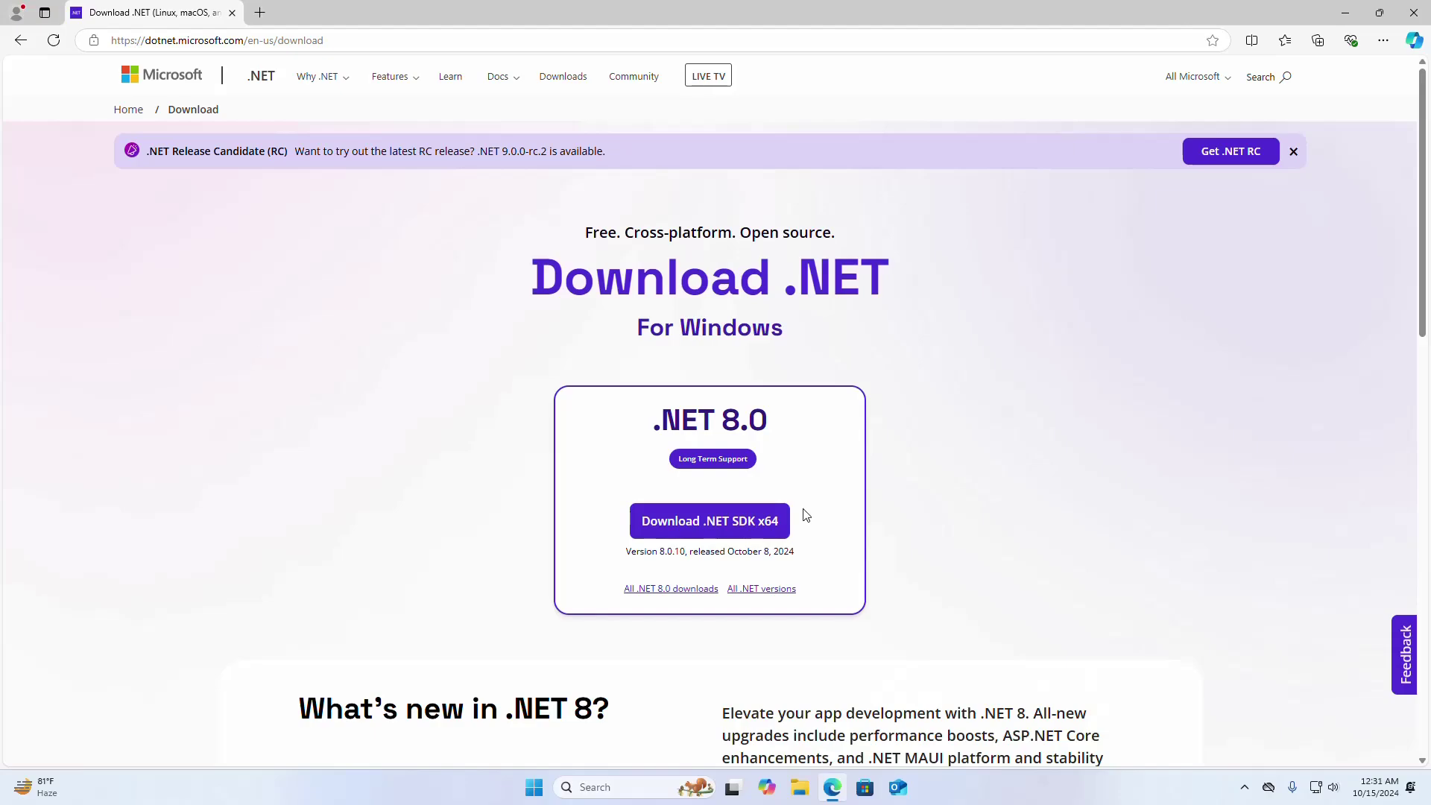
- Download the .NET SDK x64 installer, dotnet-sdk-8.0.403-win-x64.exe
click(696, 528)
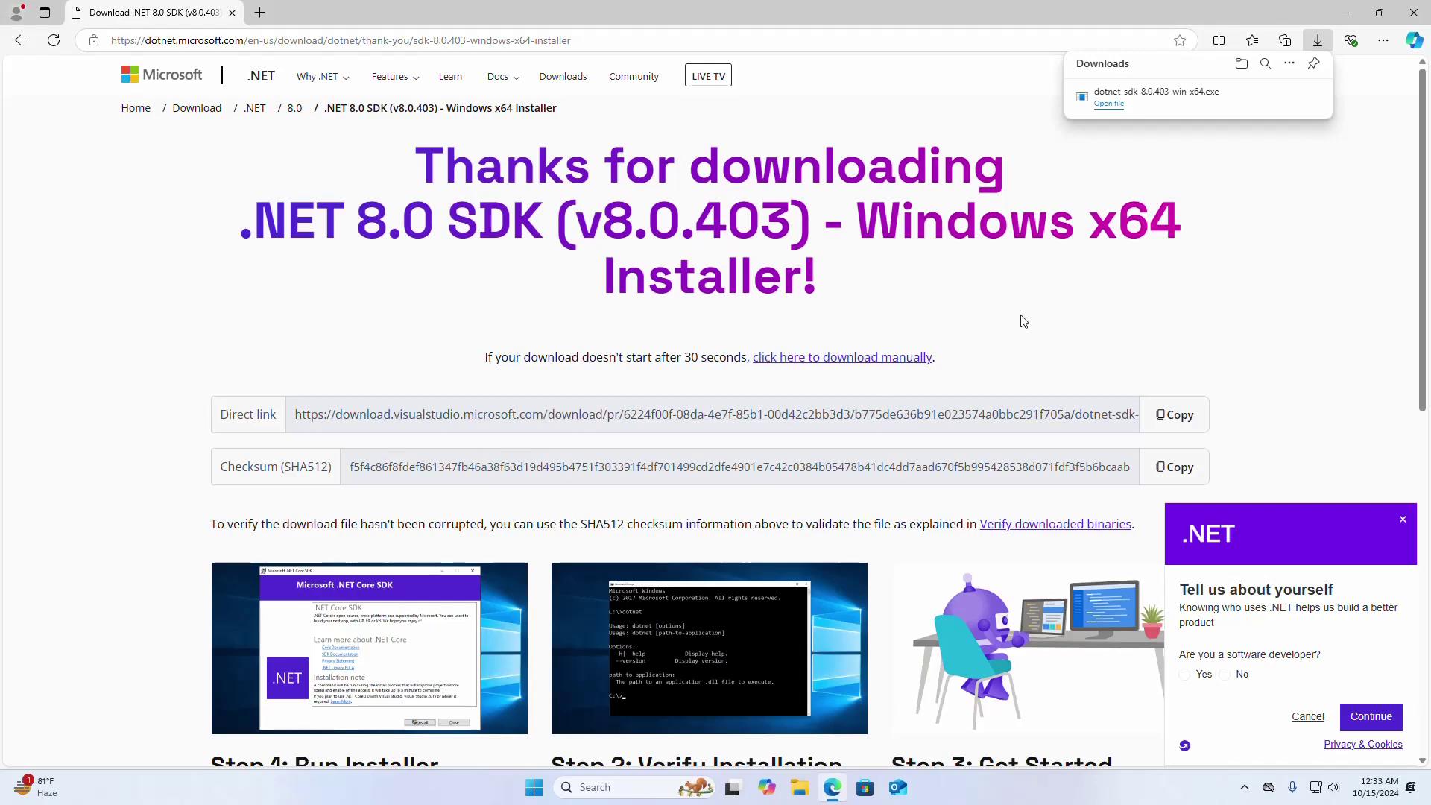
- Show dotnet-sdk-8.0.403-win-x64.exe in the Downloads folder in File Explorer
click(1268, 97)
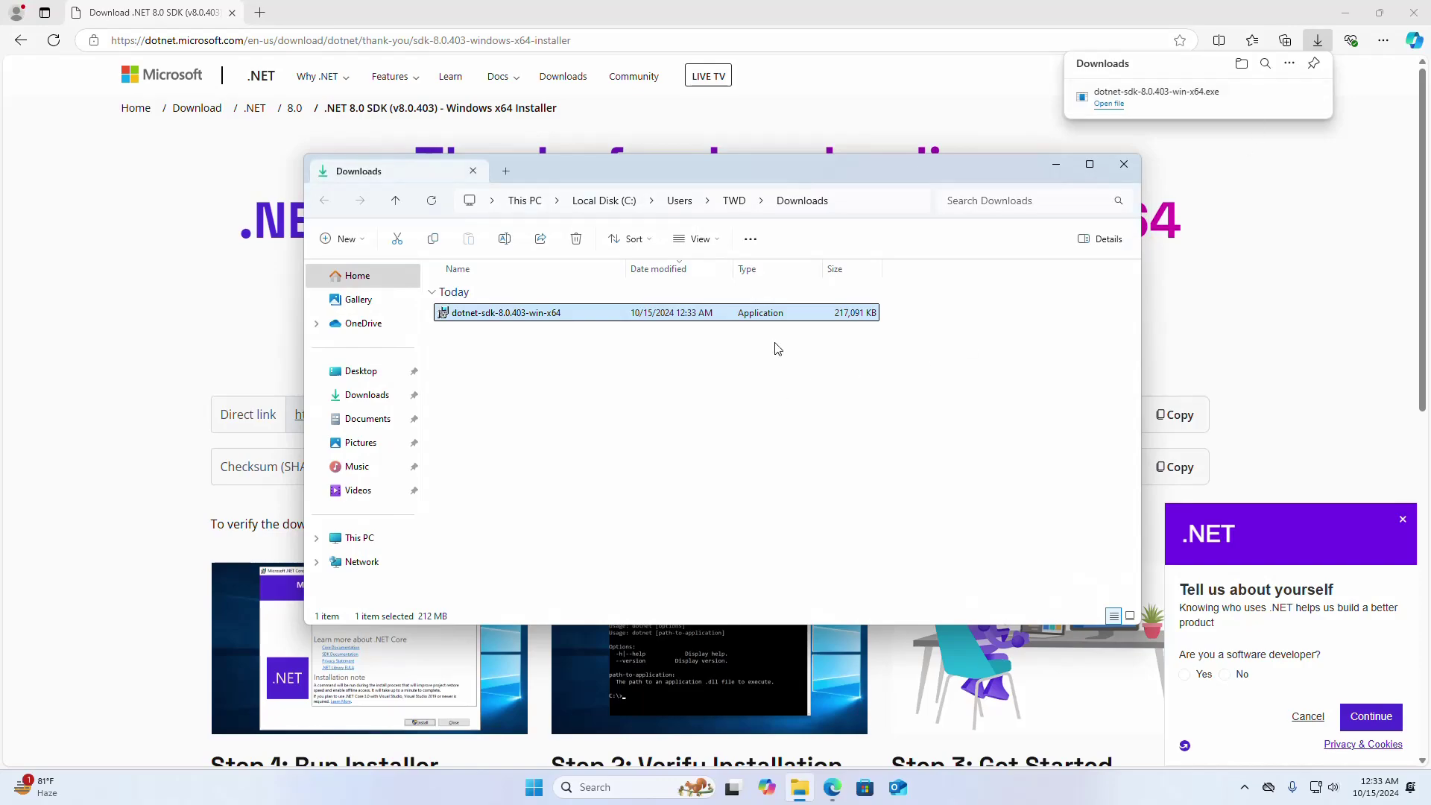
key(ctrl+w)
scroll(1041, 299, down, 2)
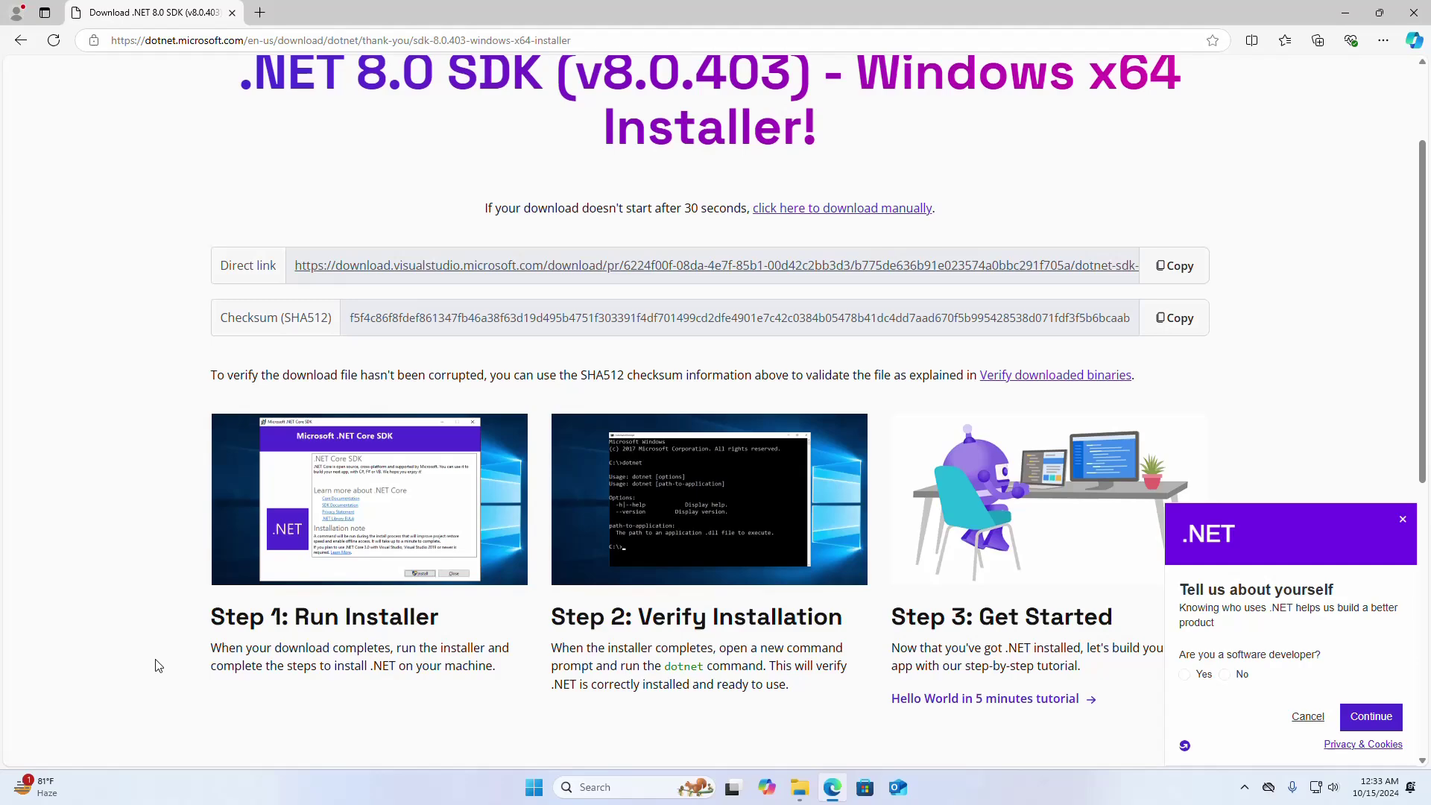
click(797, 795)
- Open the dotnet-sdk-8.0.403-win-x64 installer from its right-click menu
right_click(596, 317)
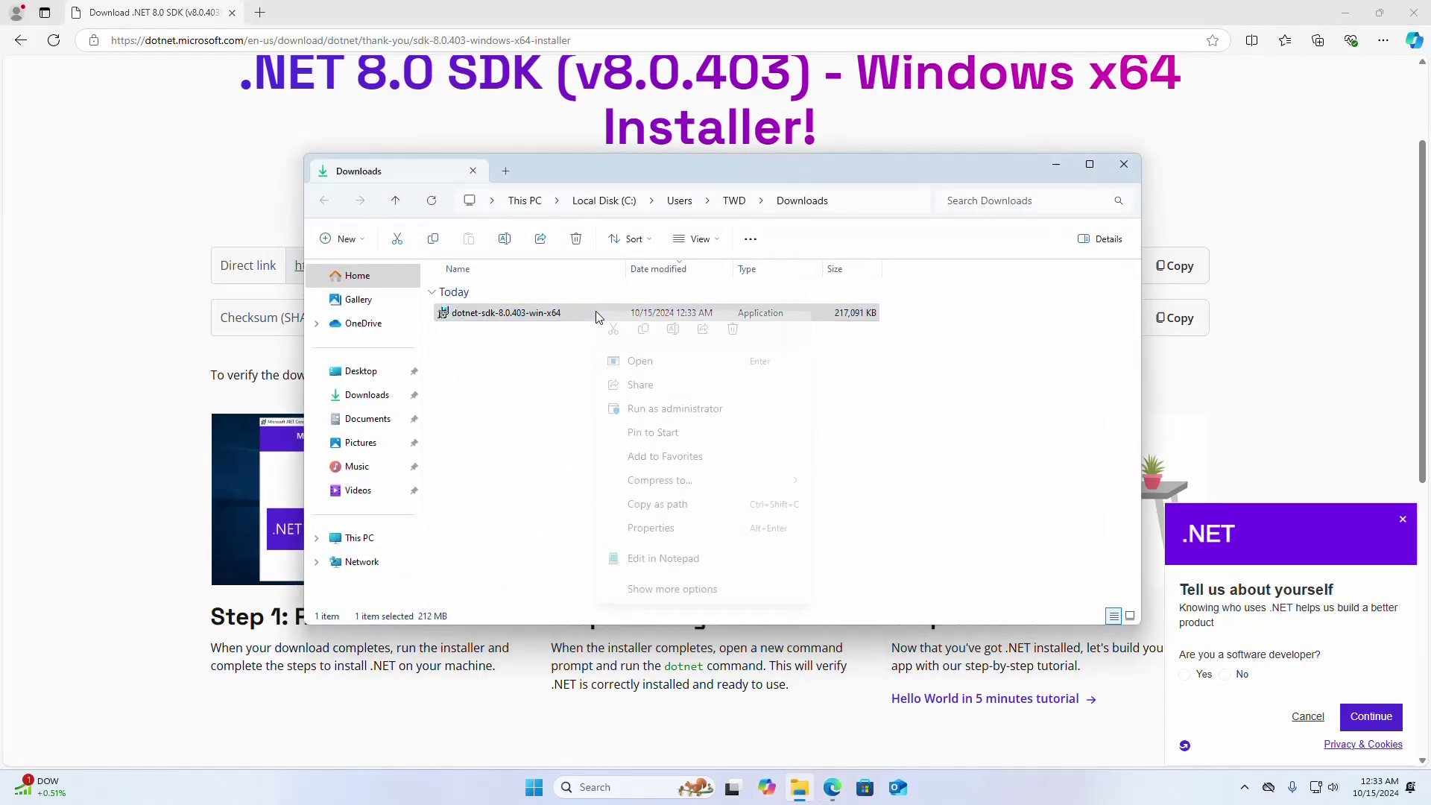
click(522, 317)
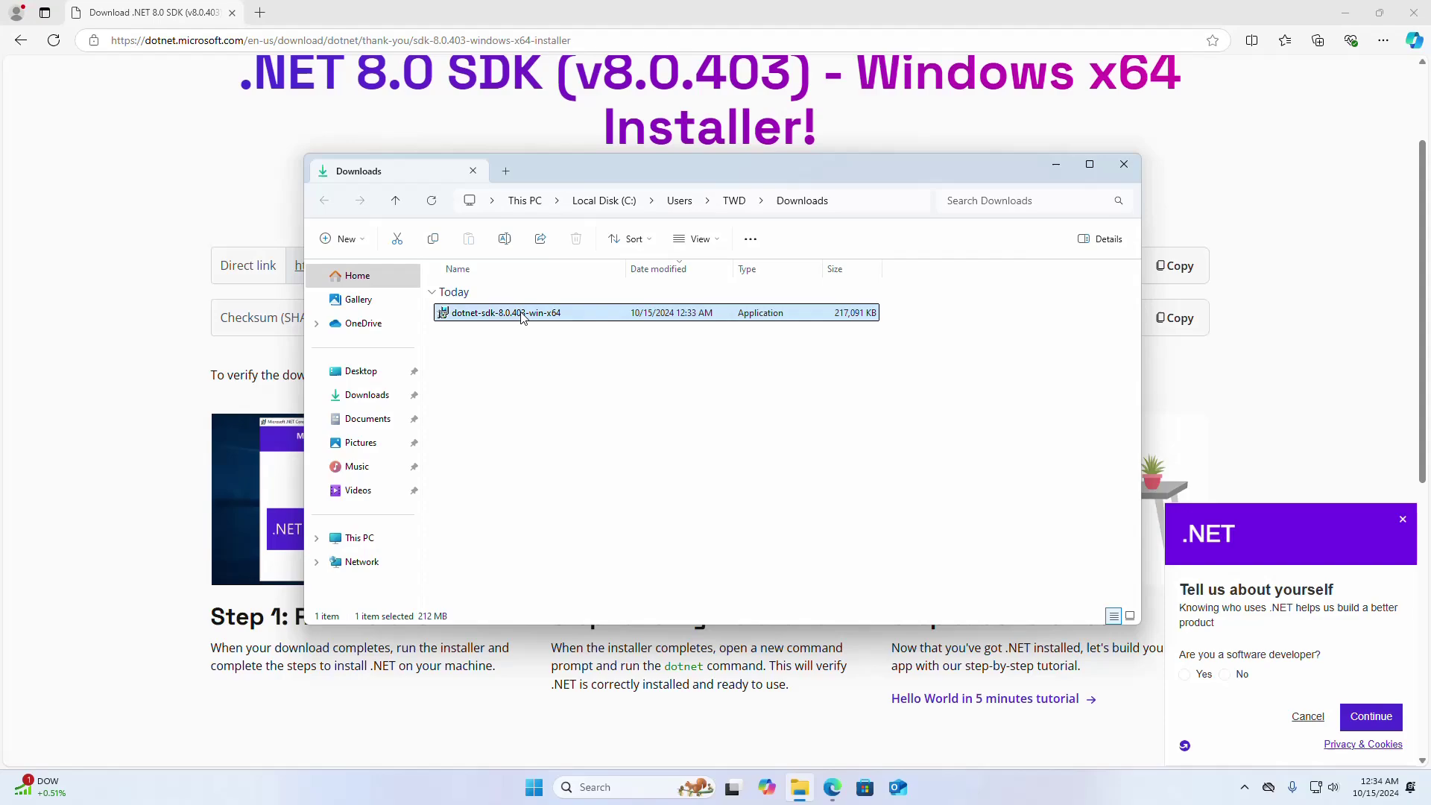
right_click(522, 316)
click(575, 366)
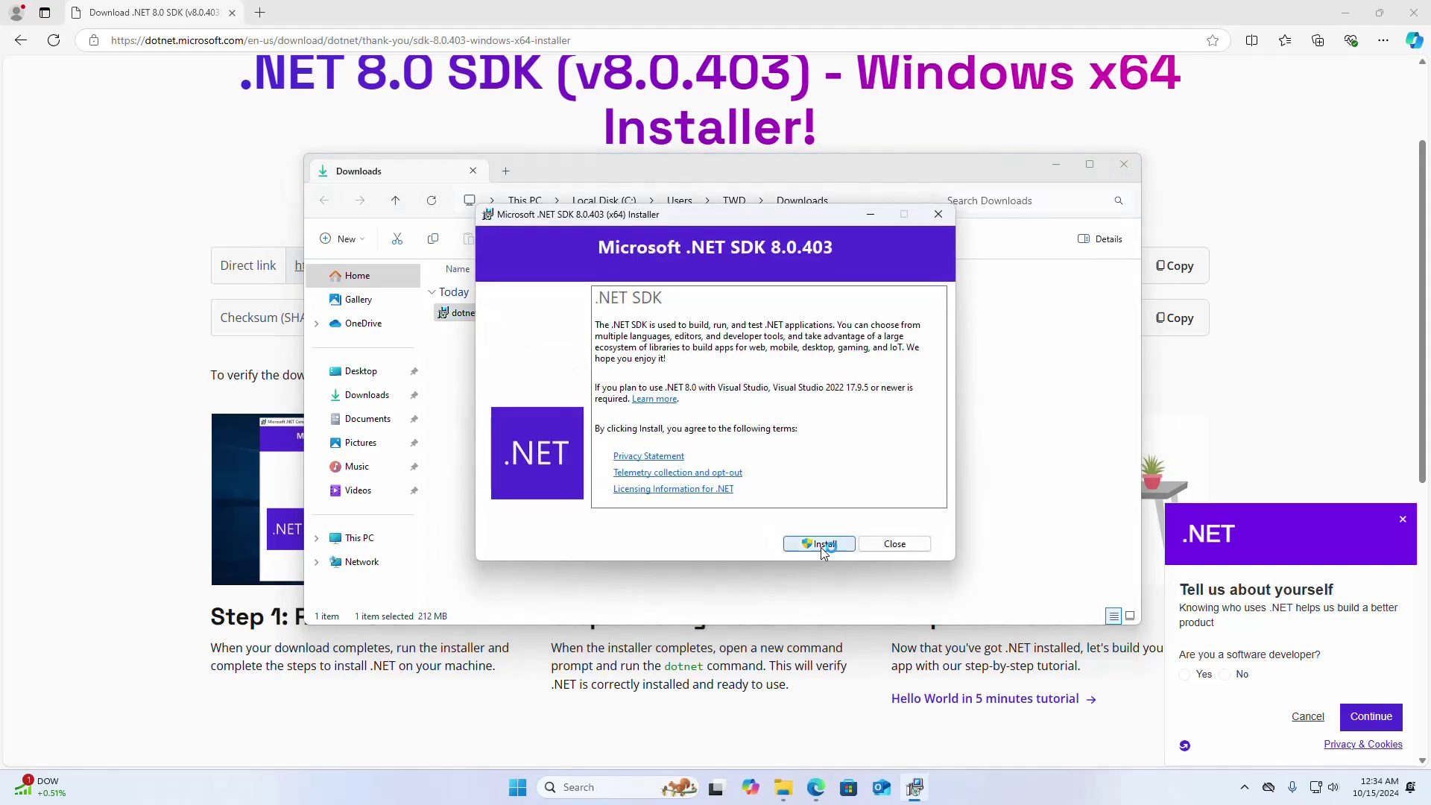
- Start the .NET SDK 8.0.403 install and minimize the Downloads folder to watch progress
click(823, 545)
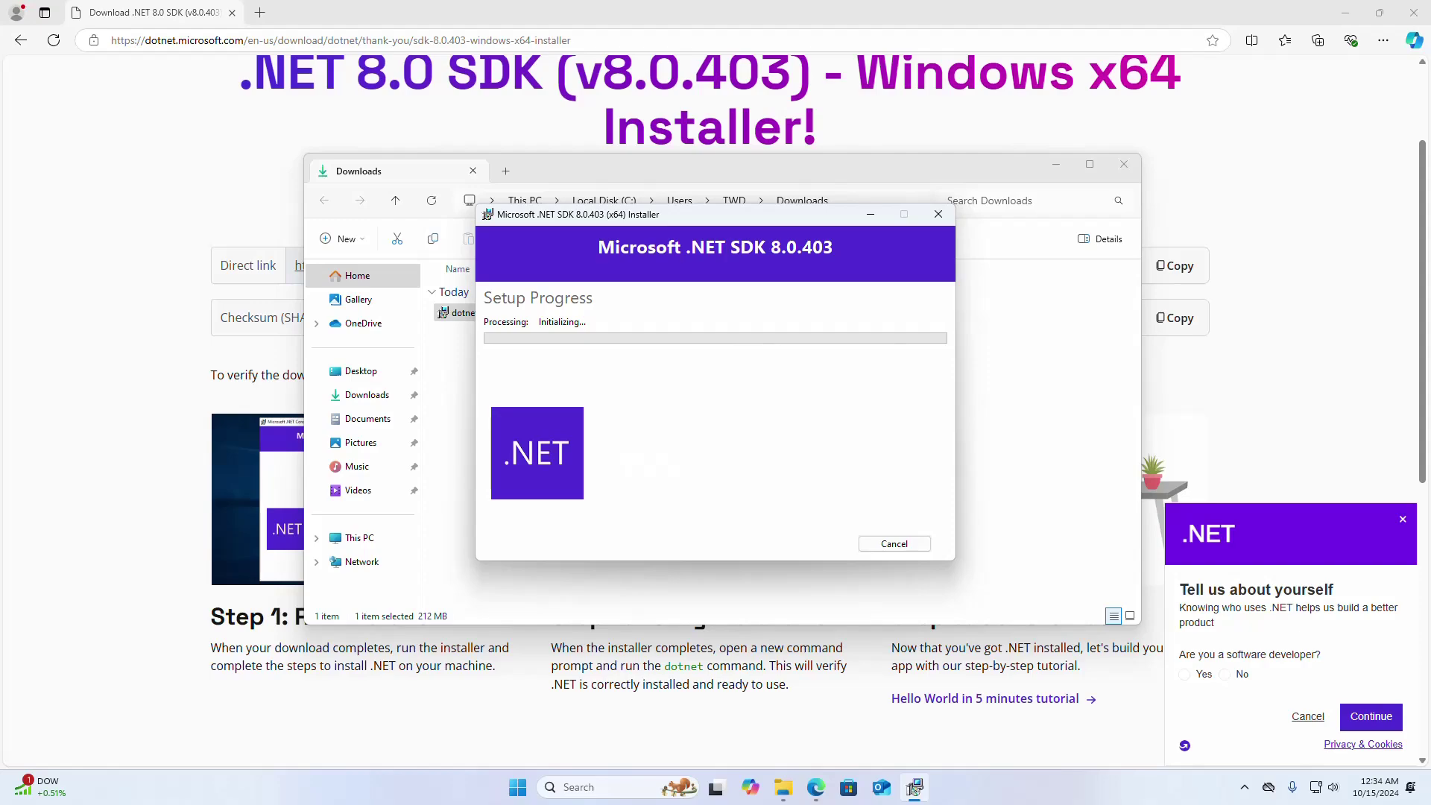
key(super)
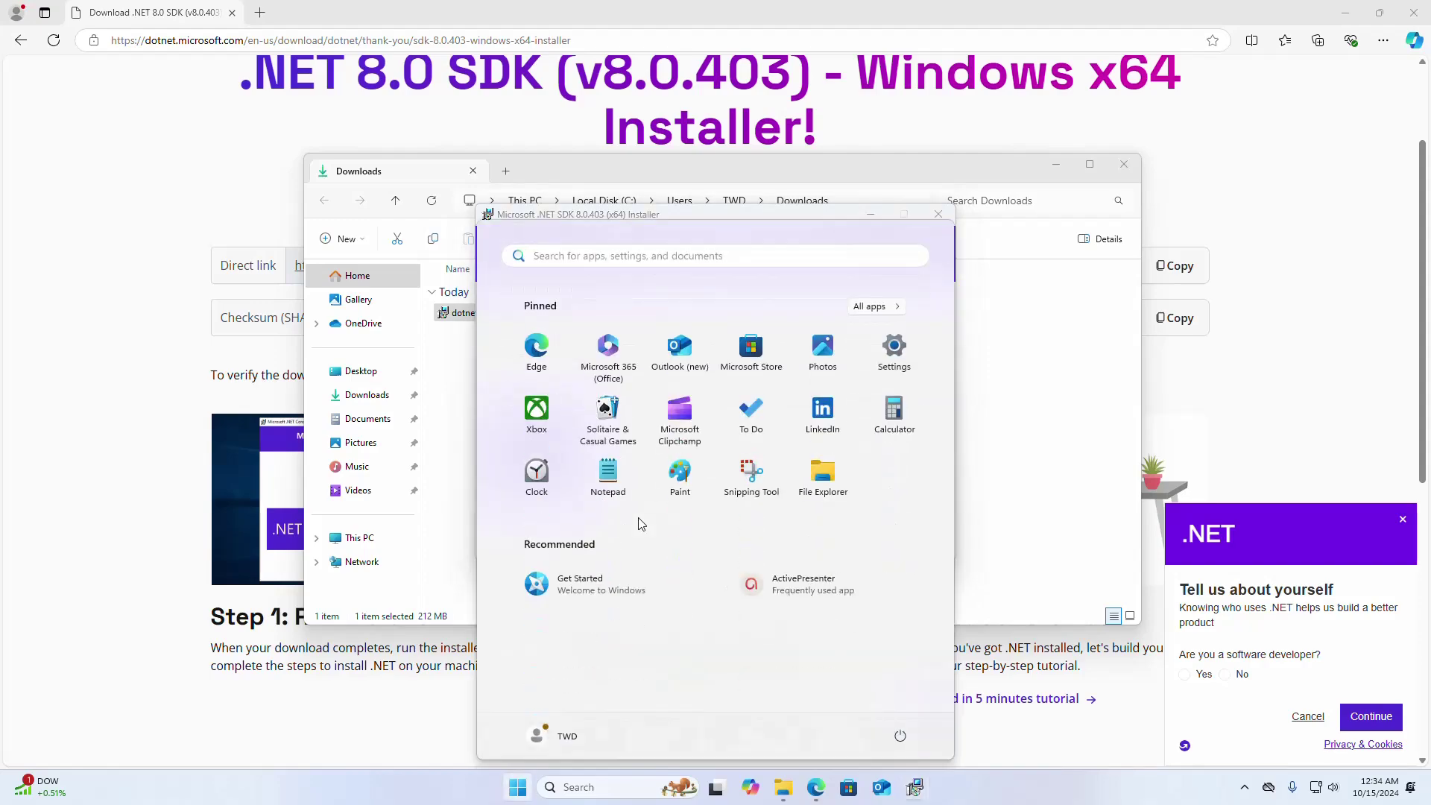
key(Escape)
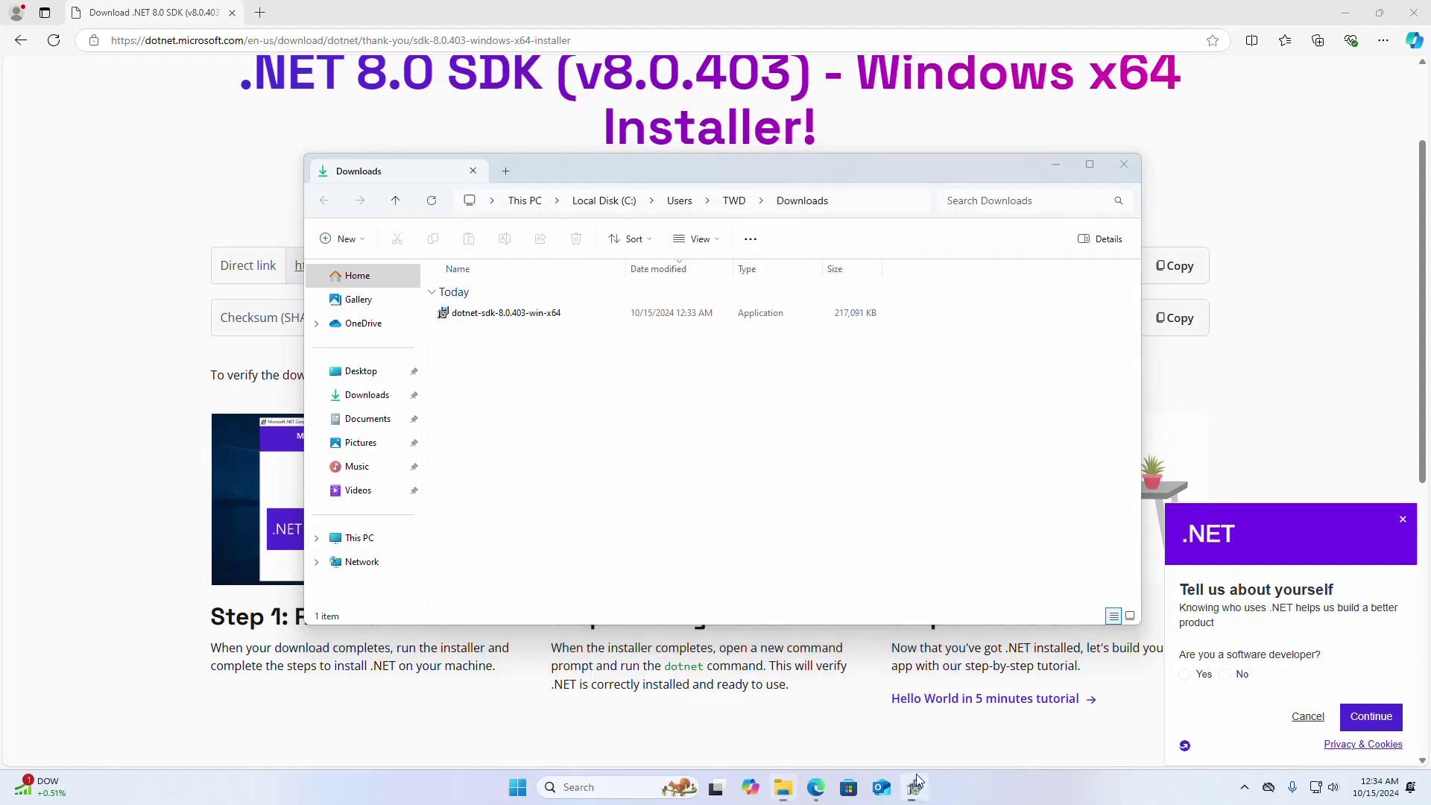
click(917, 783)
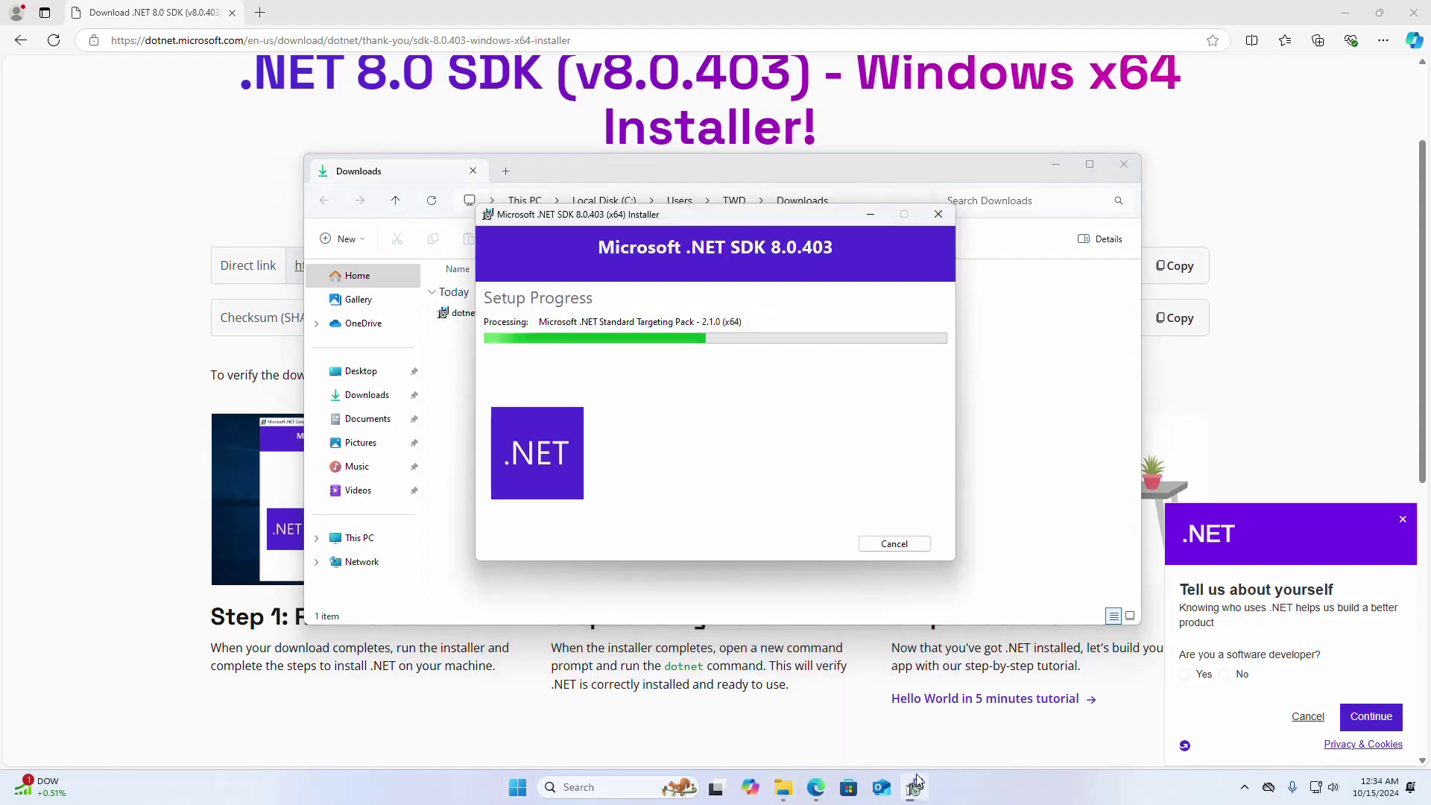
click(1057, 168)
click(1057, 169)
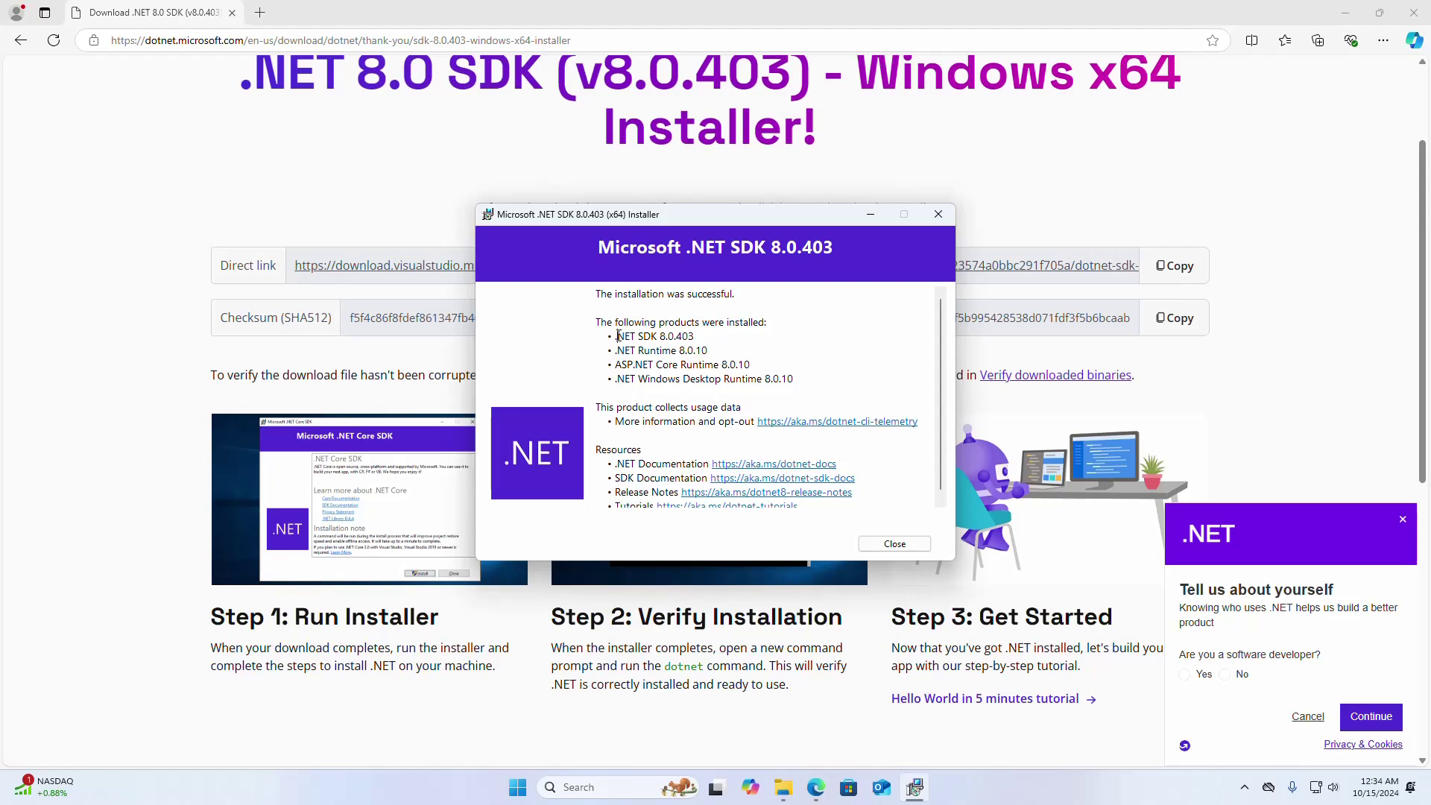
drag(617, 337, 701, 337)
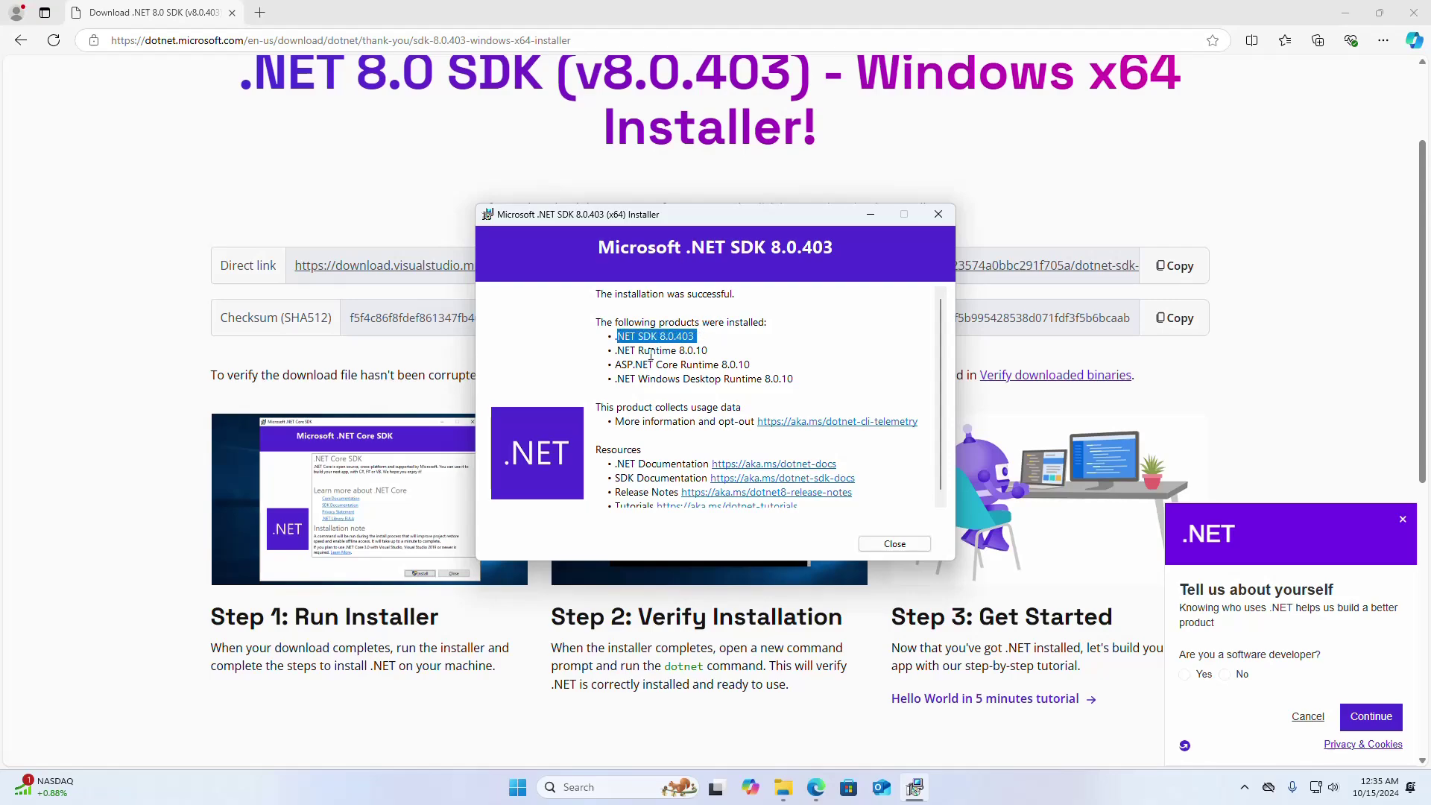
drag(617, 350, 735, 348)
click(617, 365)
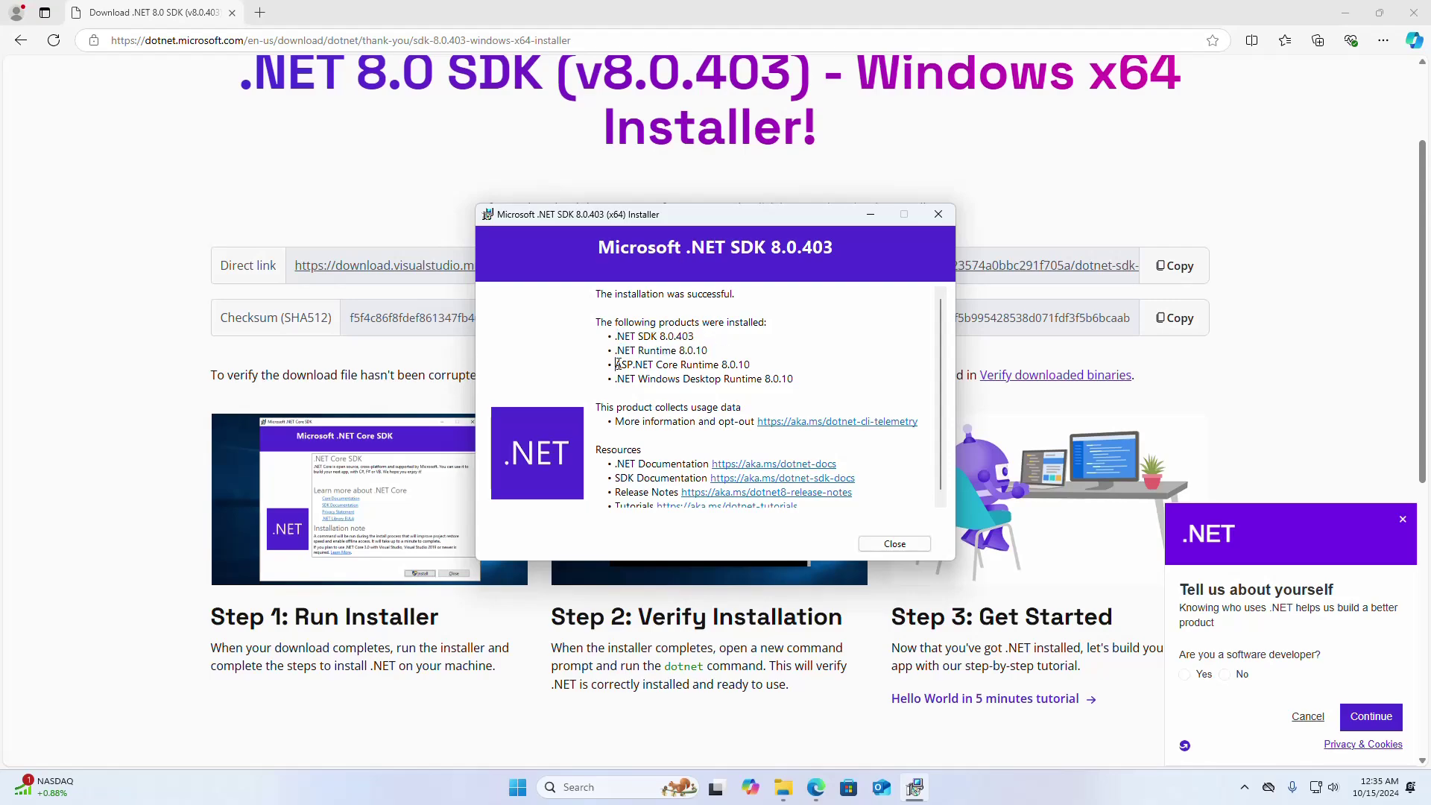
drag(627, 364, 757, 365)
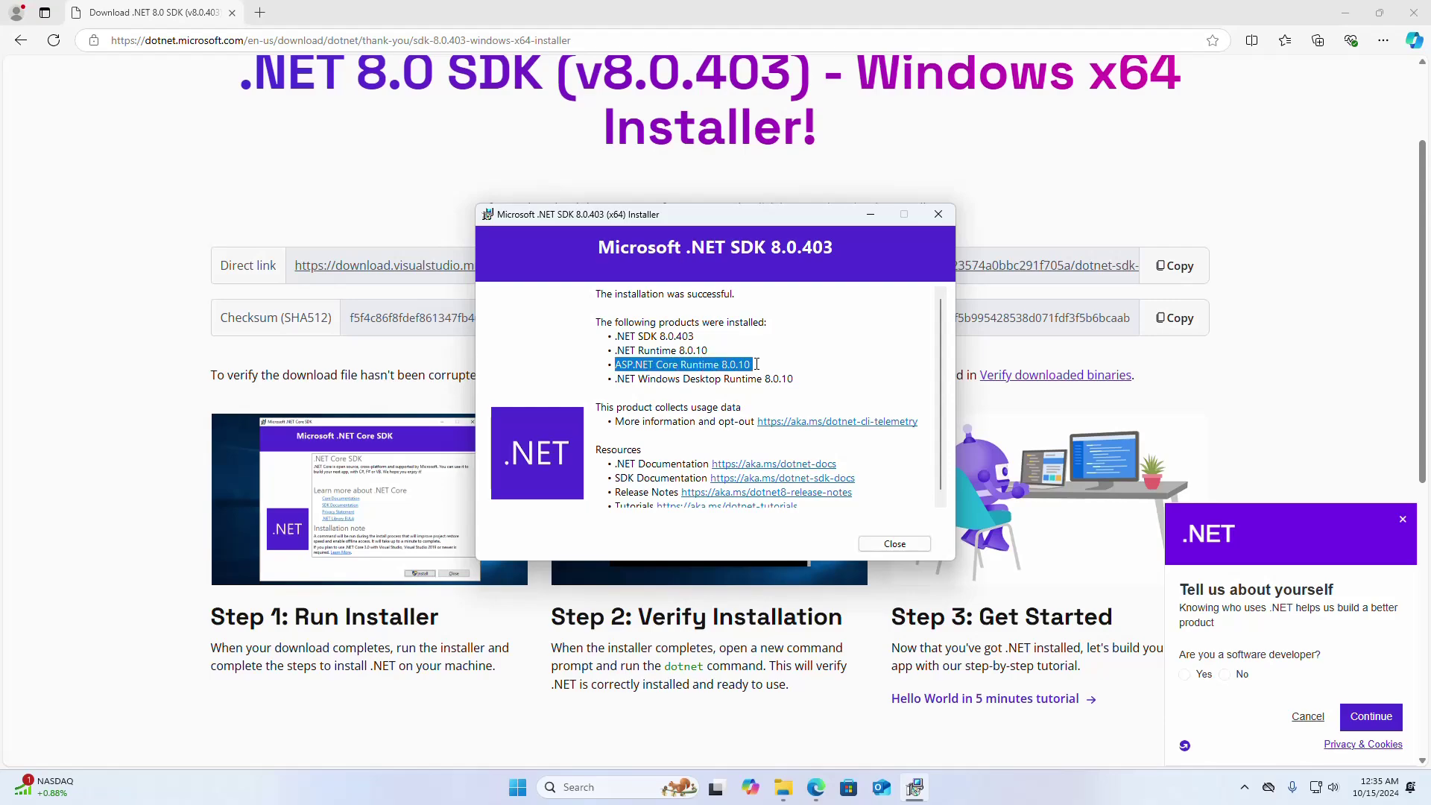
click(618, 379)
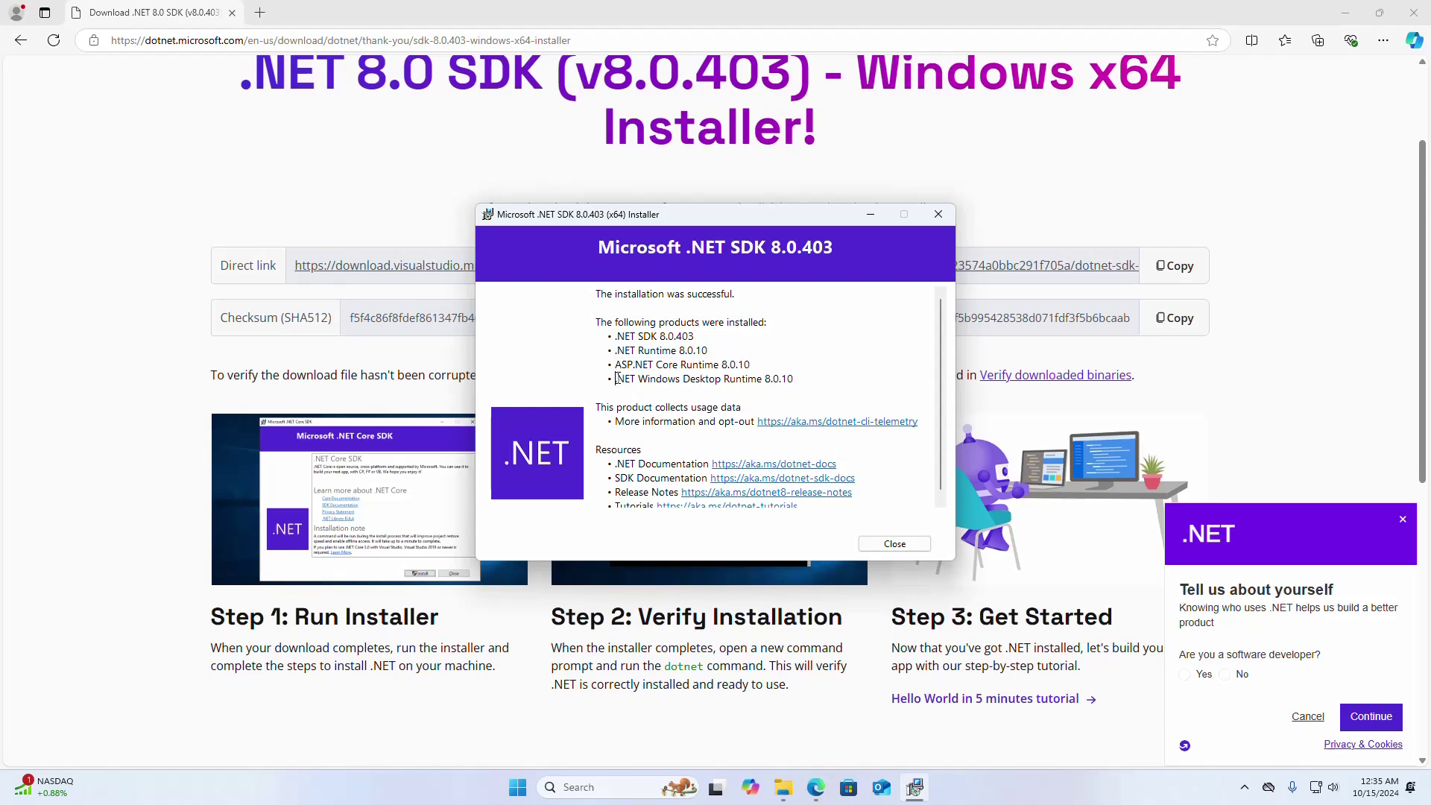
drag(618, 378, 809, 378)
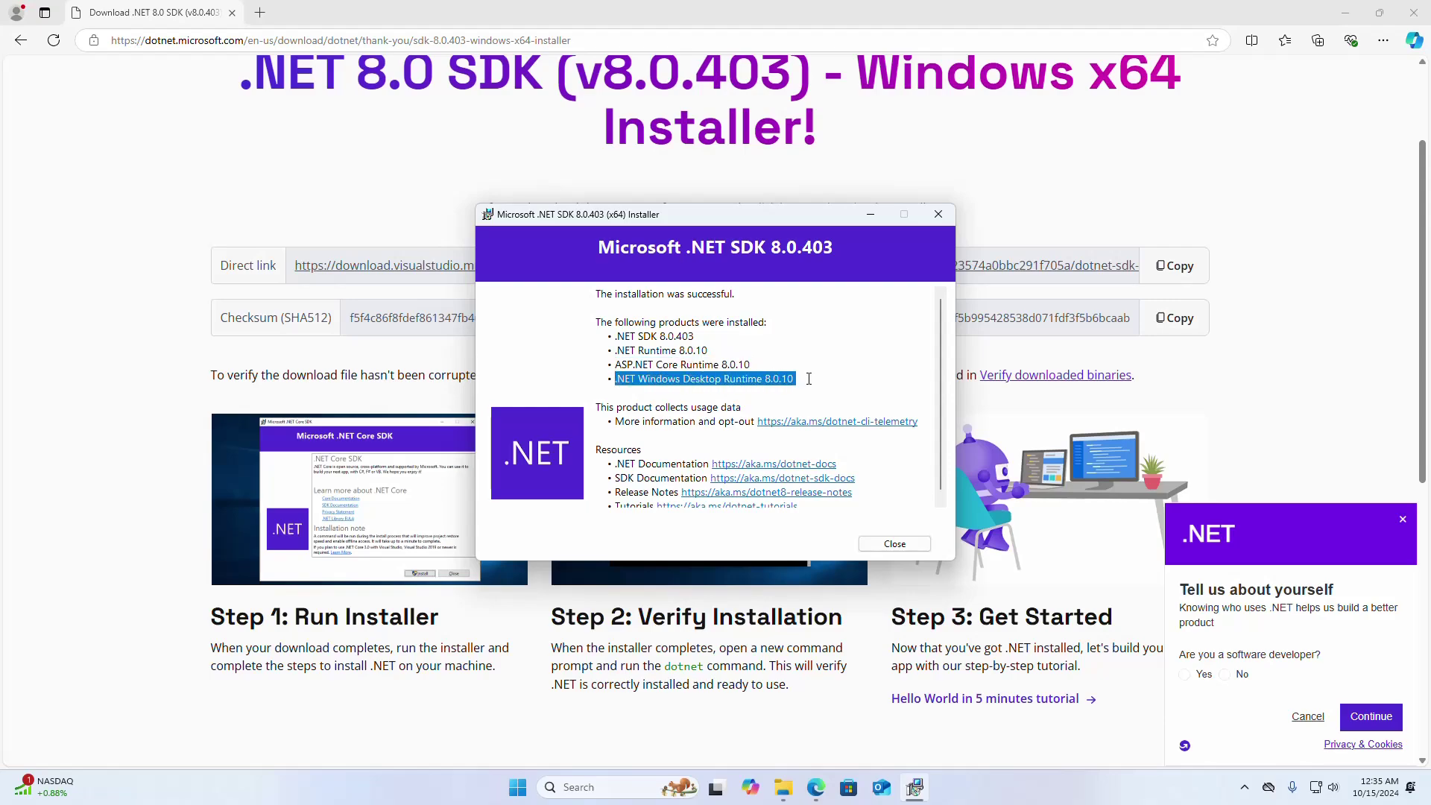
click(809, 379)
scroll(811, 391, down, 1)
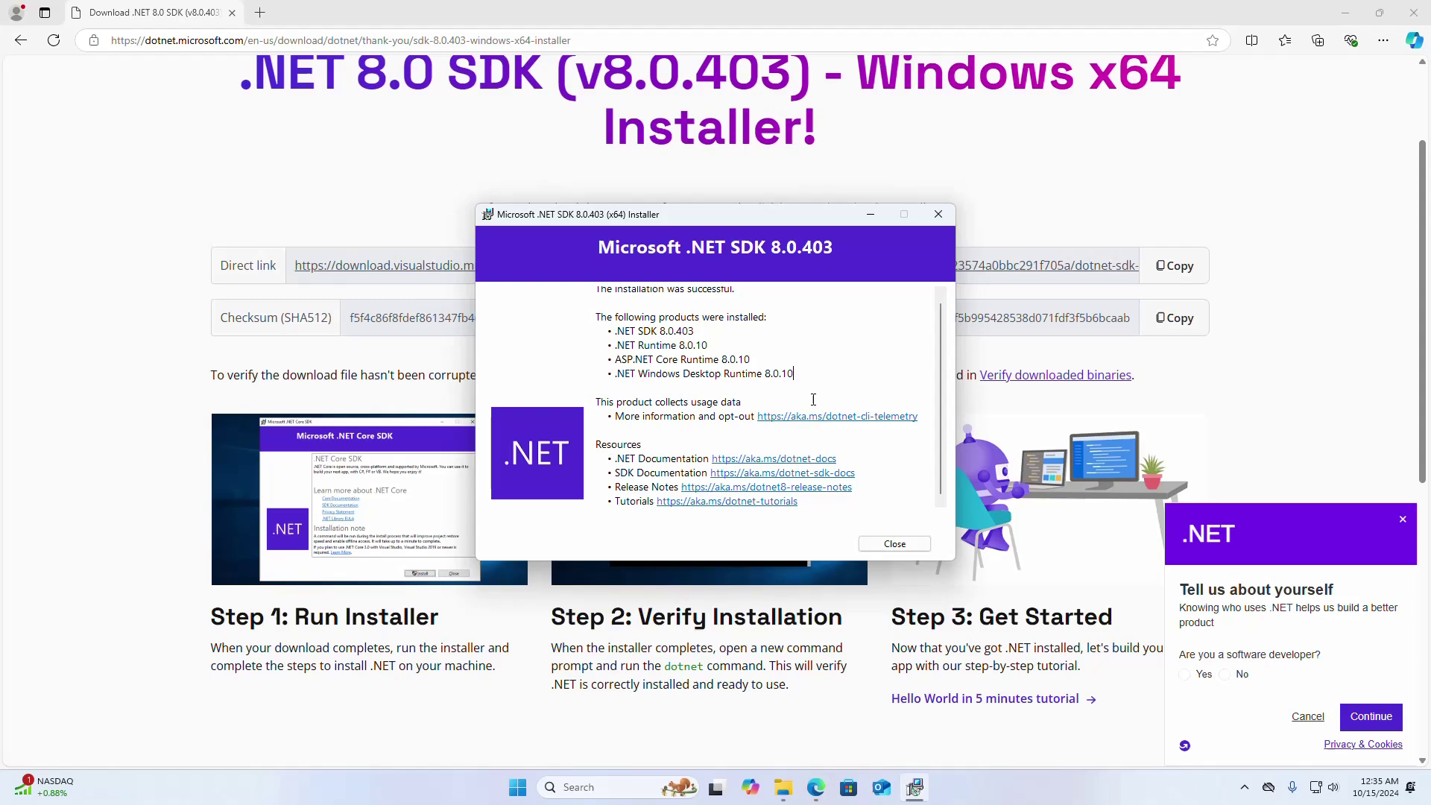
- Close the finished installer and scroll to Step 2: Verify Installation on the page
click(896, 544)
scroll(665, 643, down, 1)
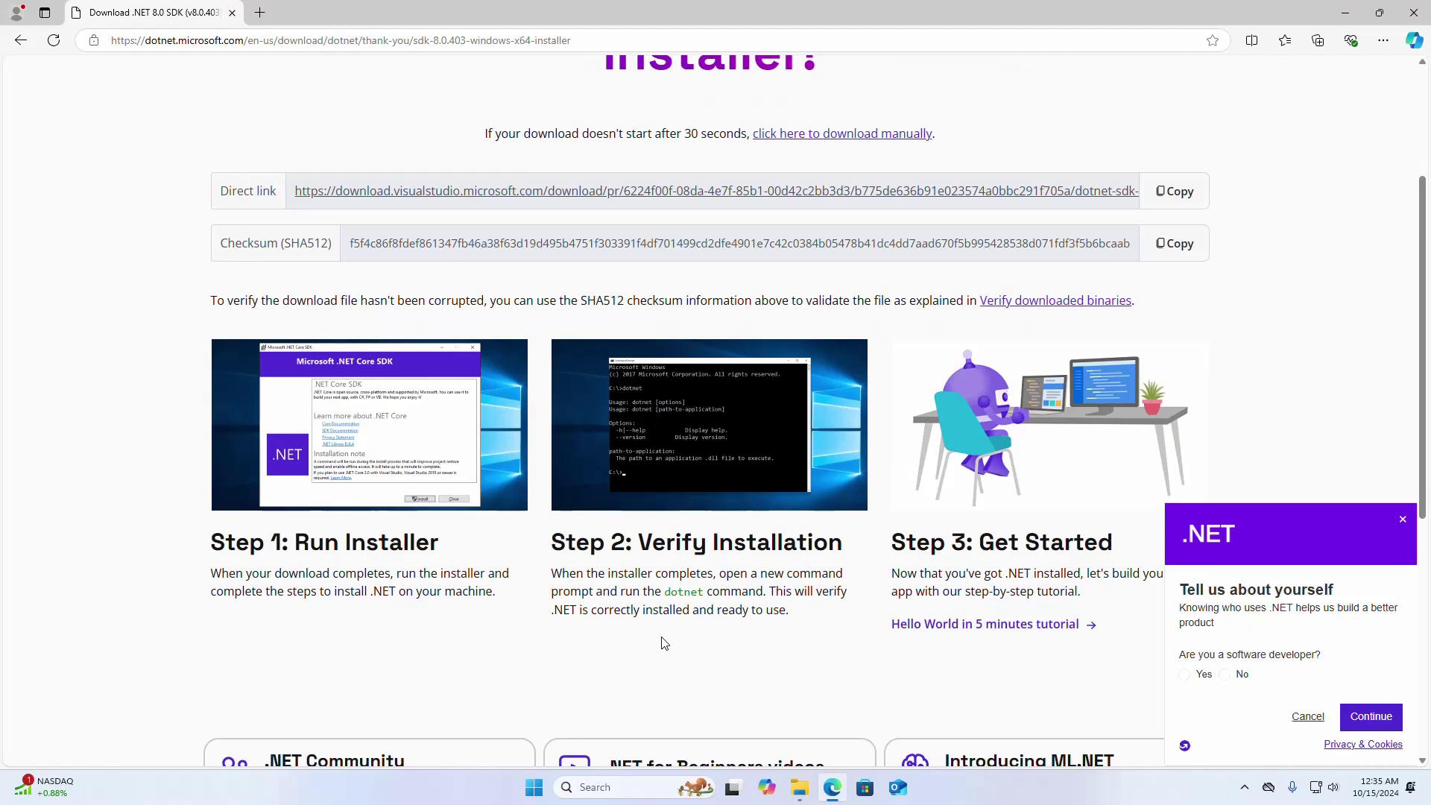
- Open Command Prompt from a cmd search, maximize it and enlarge its text
click(589, 787)
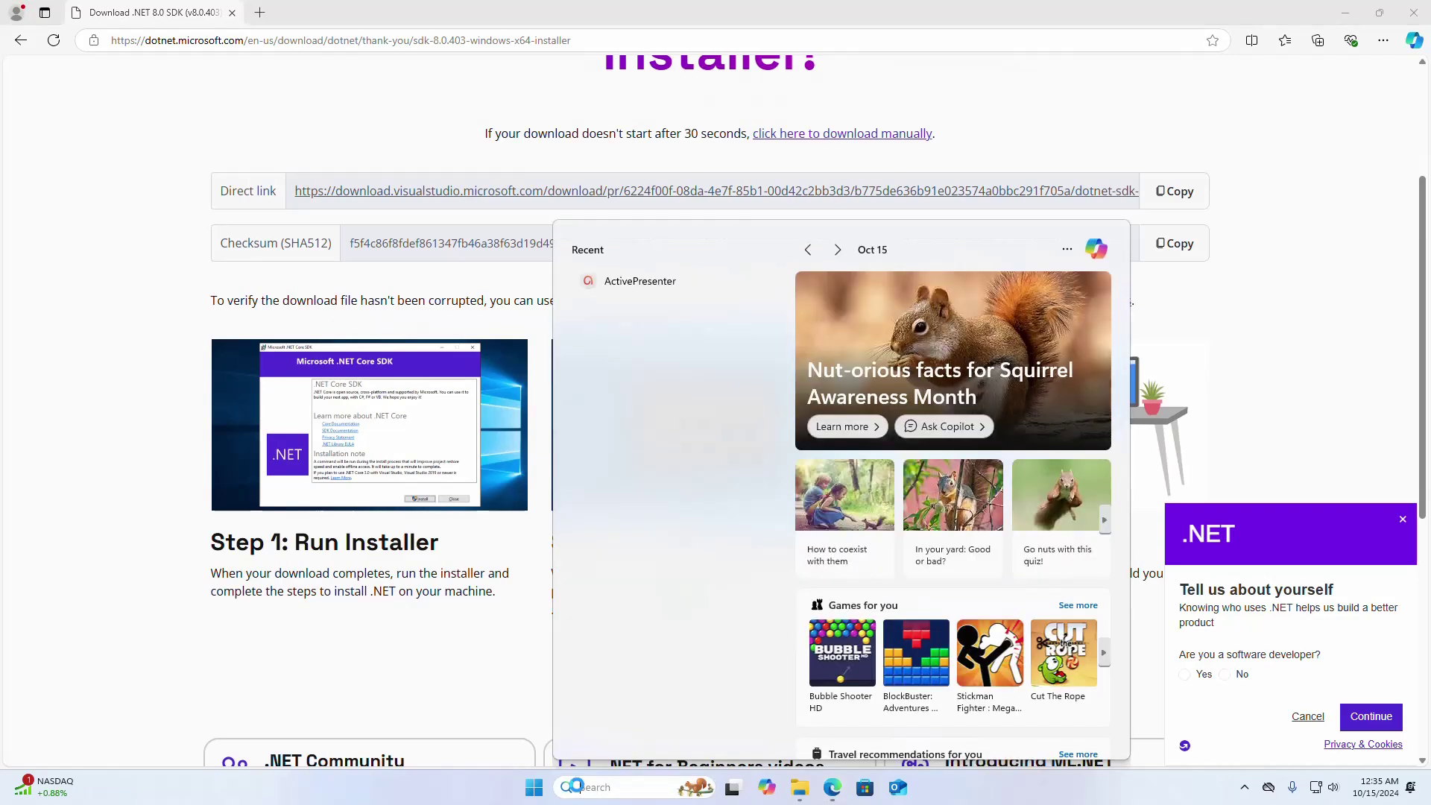
text(cmd)
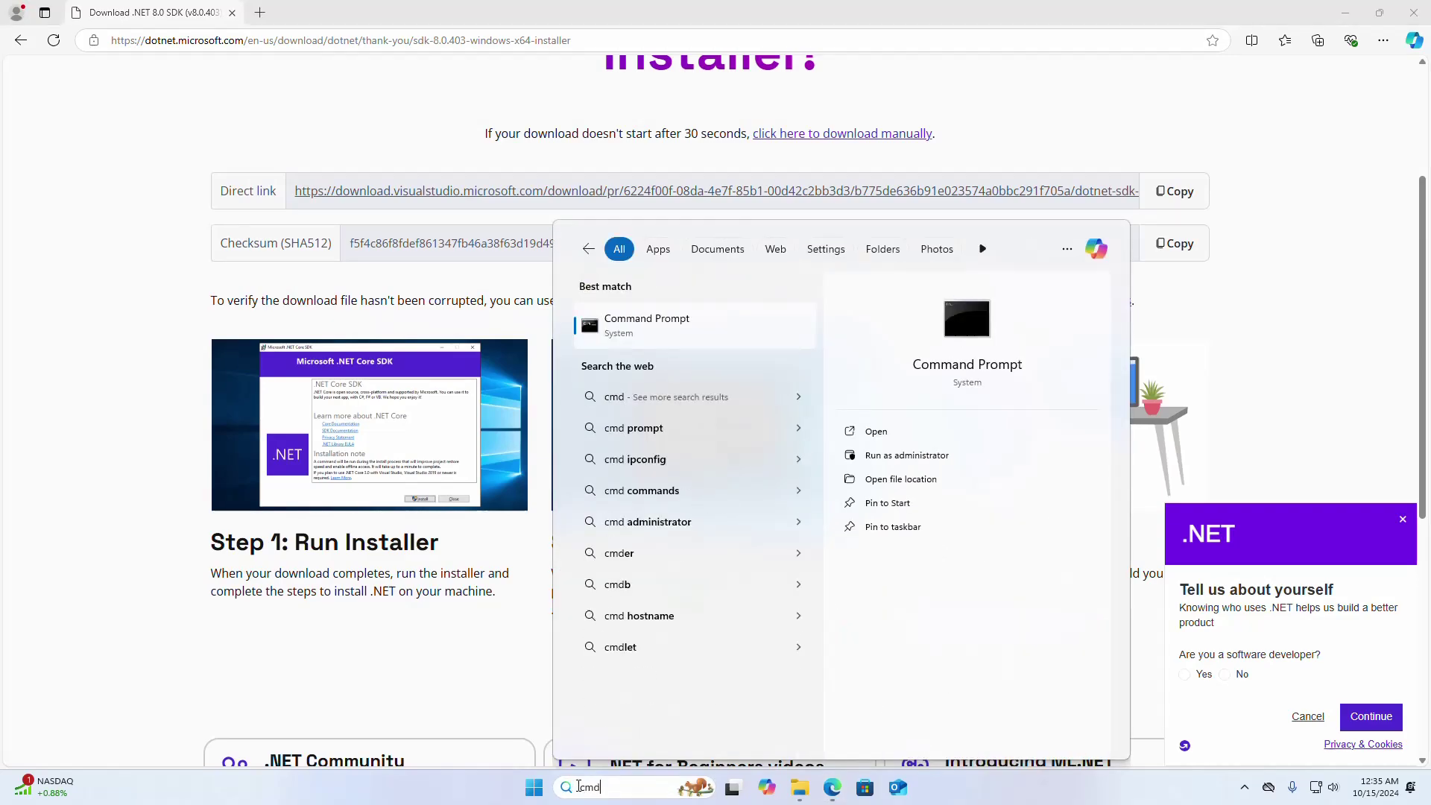
click(958, 325)
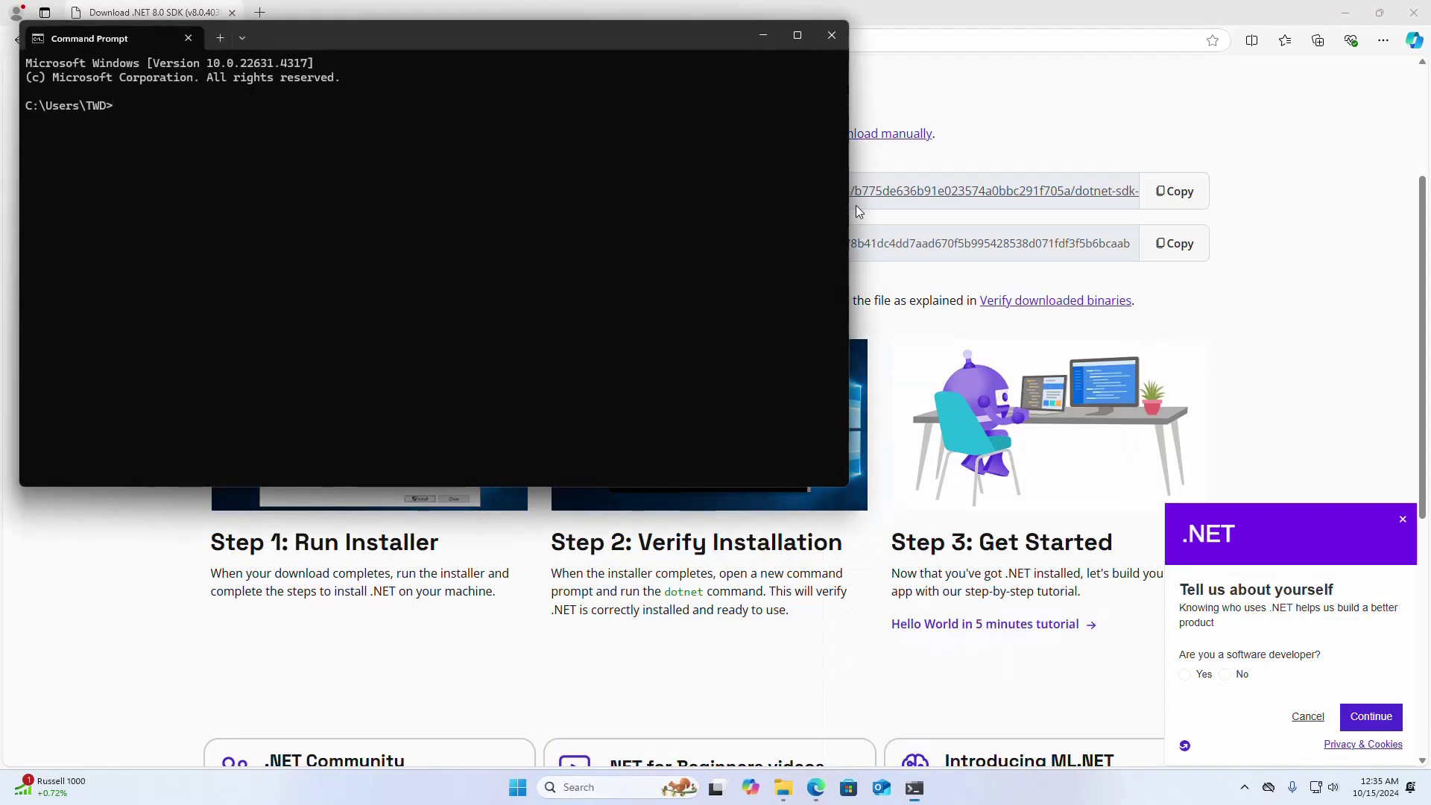
click(796, 35)
scroll(185, 198, up, 3)
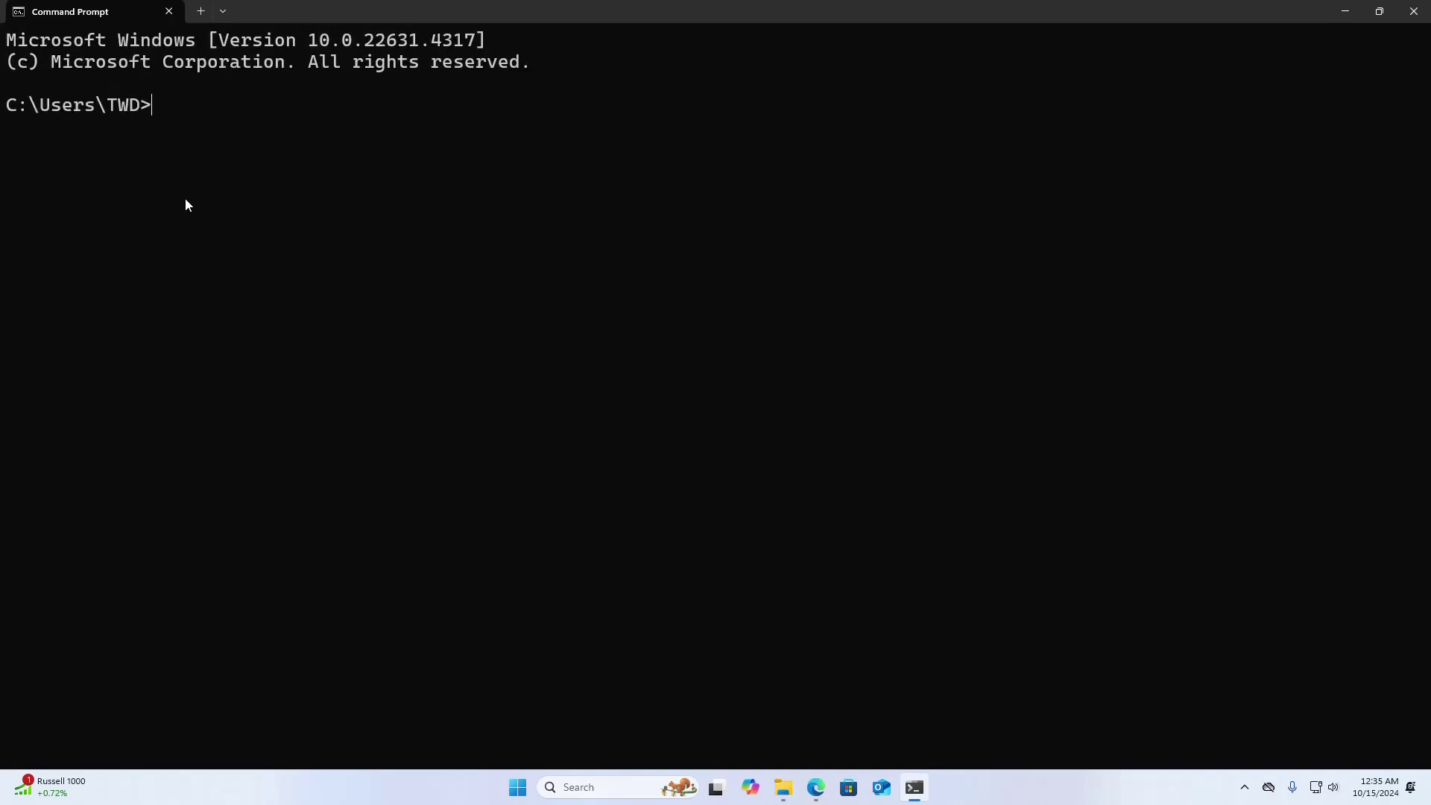
scroll(187, 205, up, 1)
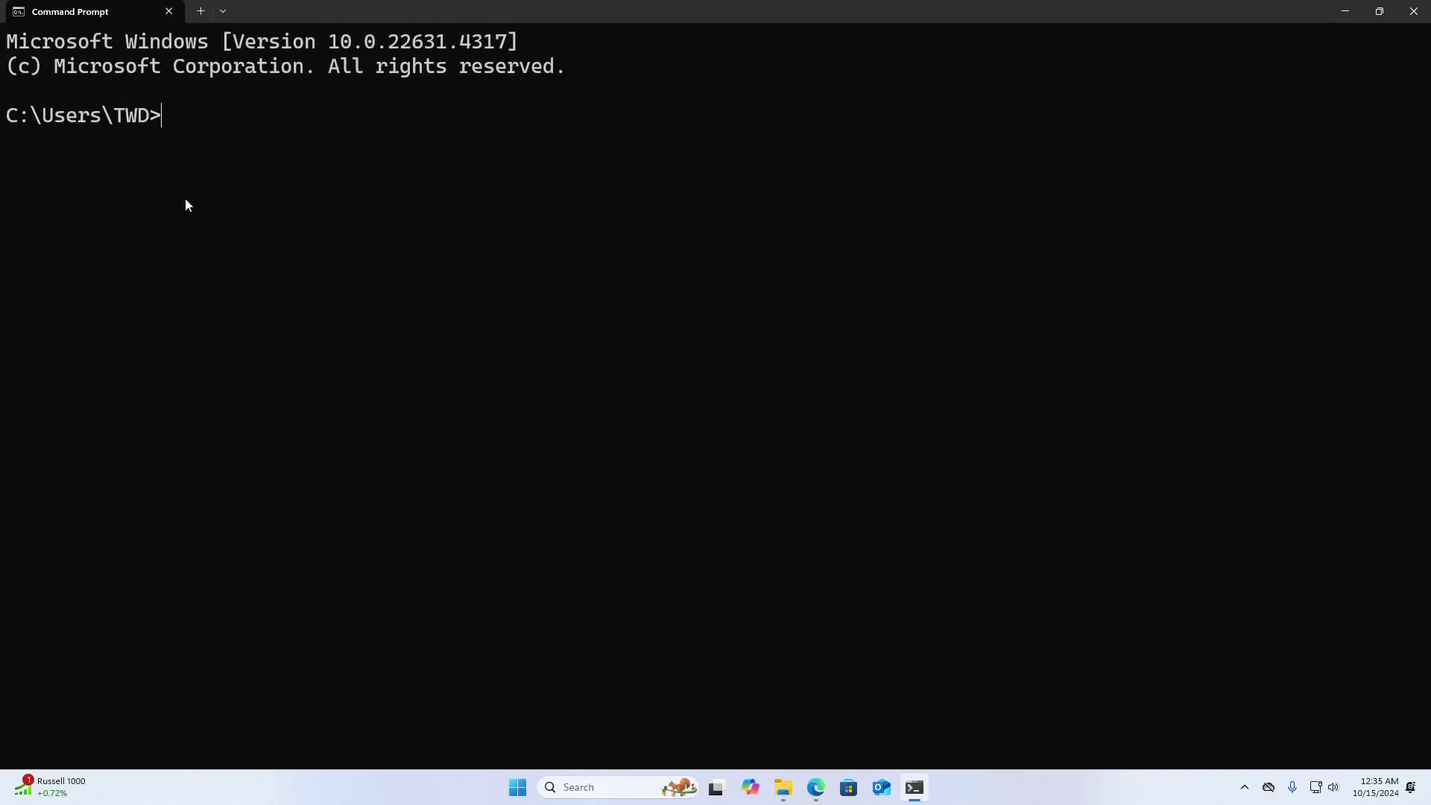
- Copy the word 'dotnet' from the Step 2 instructions on the Edge page
click(817, 788)
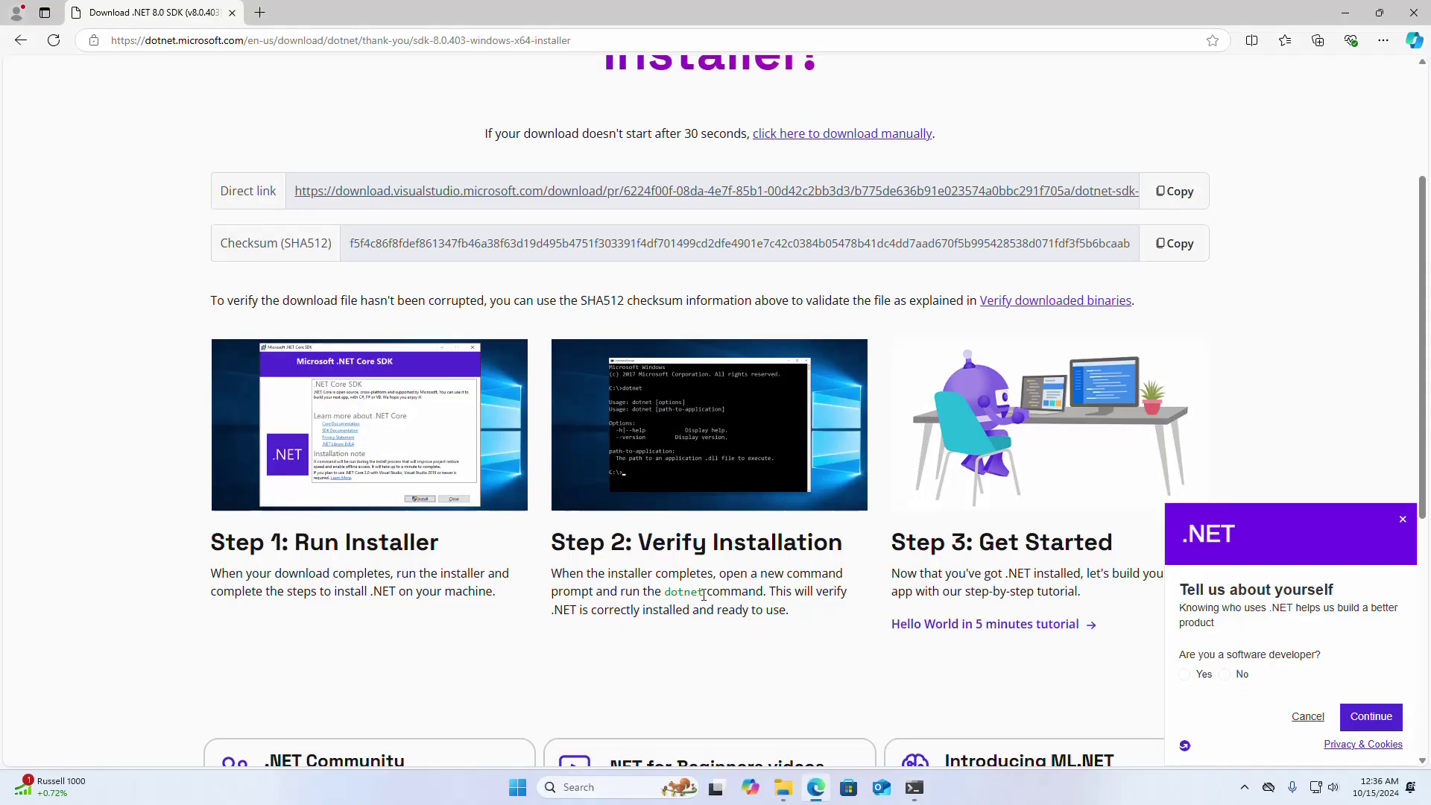
drag(705, 593, 668, 594)
right_click(668, 594)
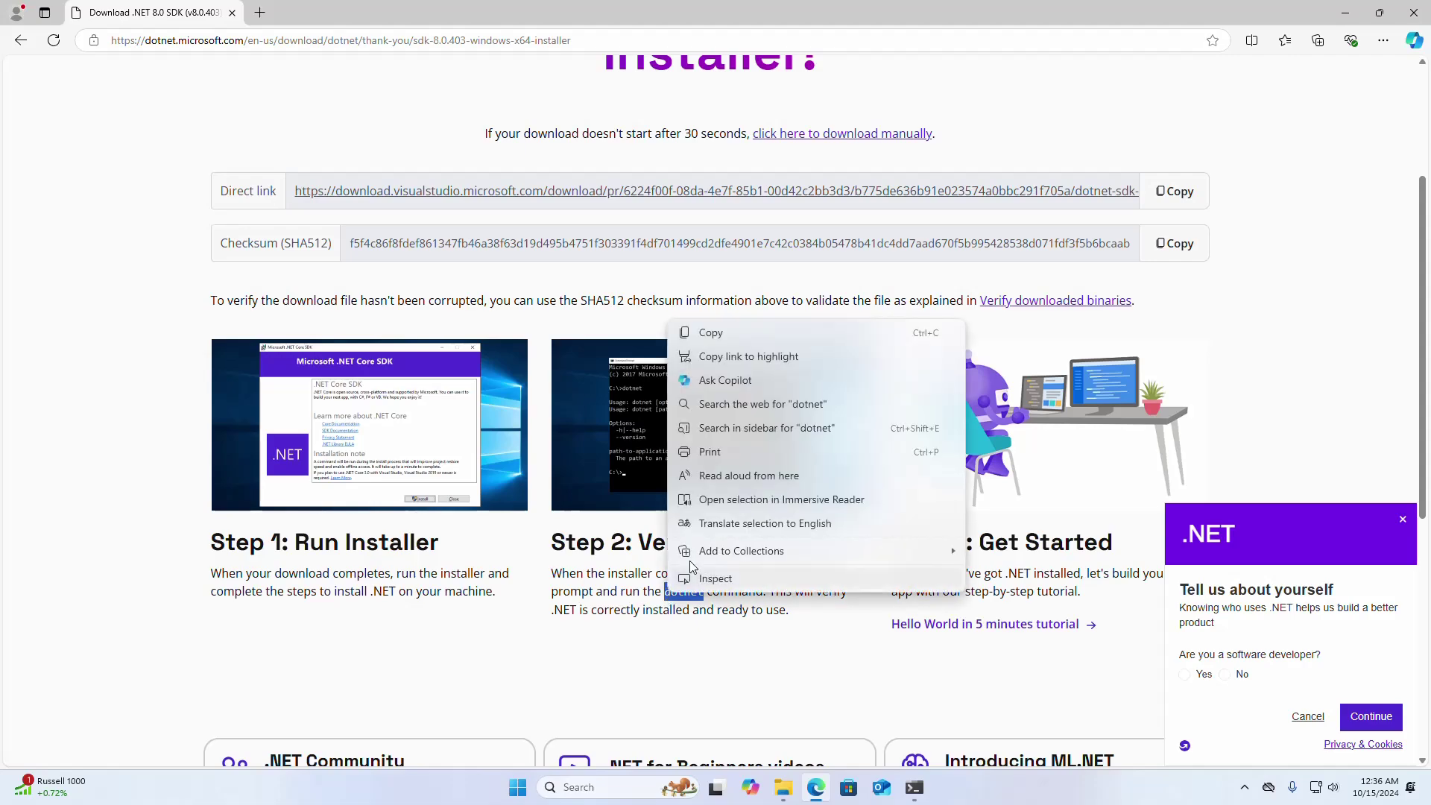
click(707, 334)
click(913, 789)
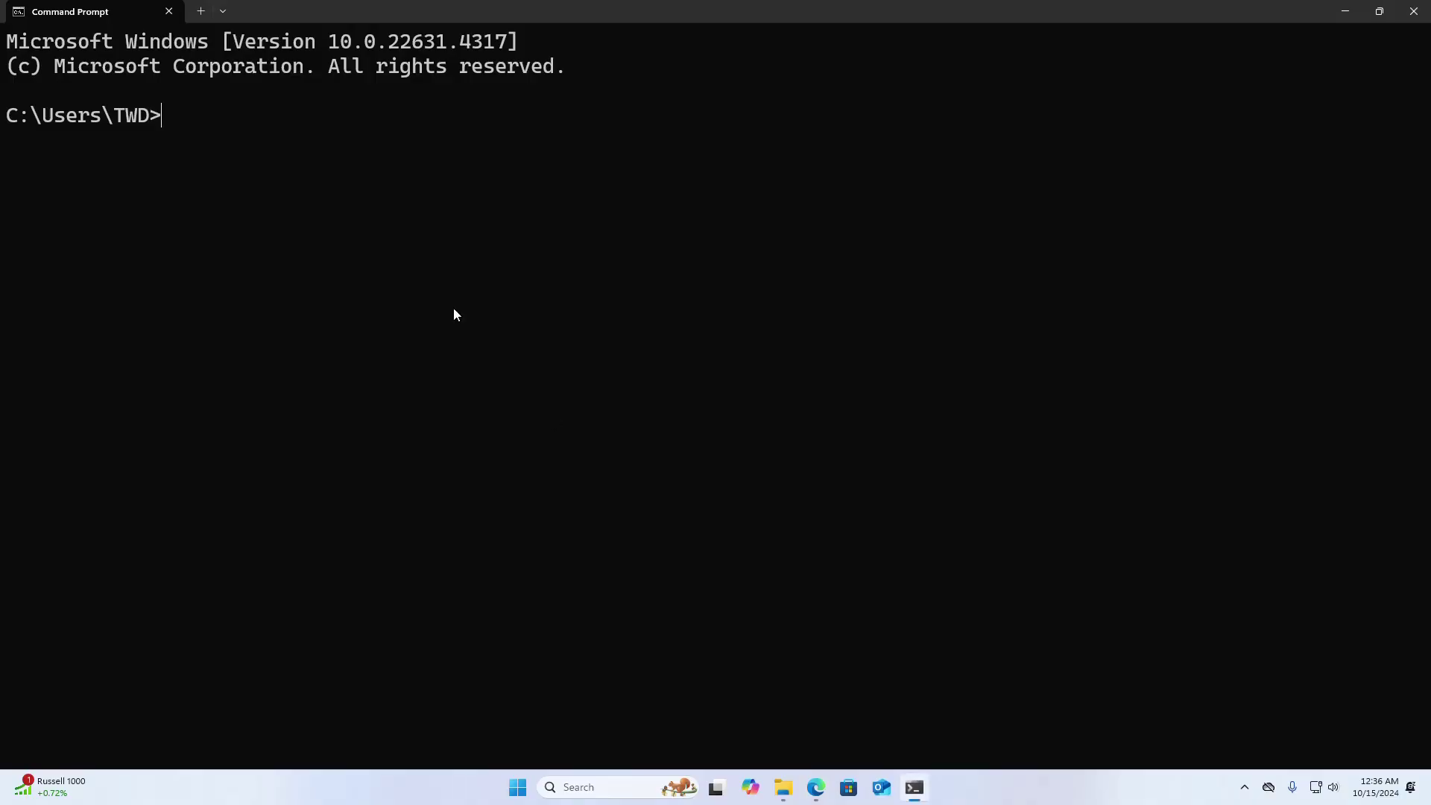
- Run dotnet for its usage help, then dotnet --version to confirm 8.0.403
key(ctrl+v)
key(Return)
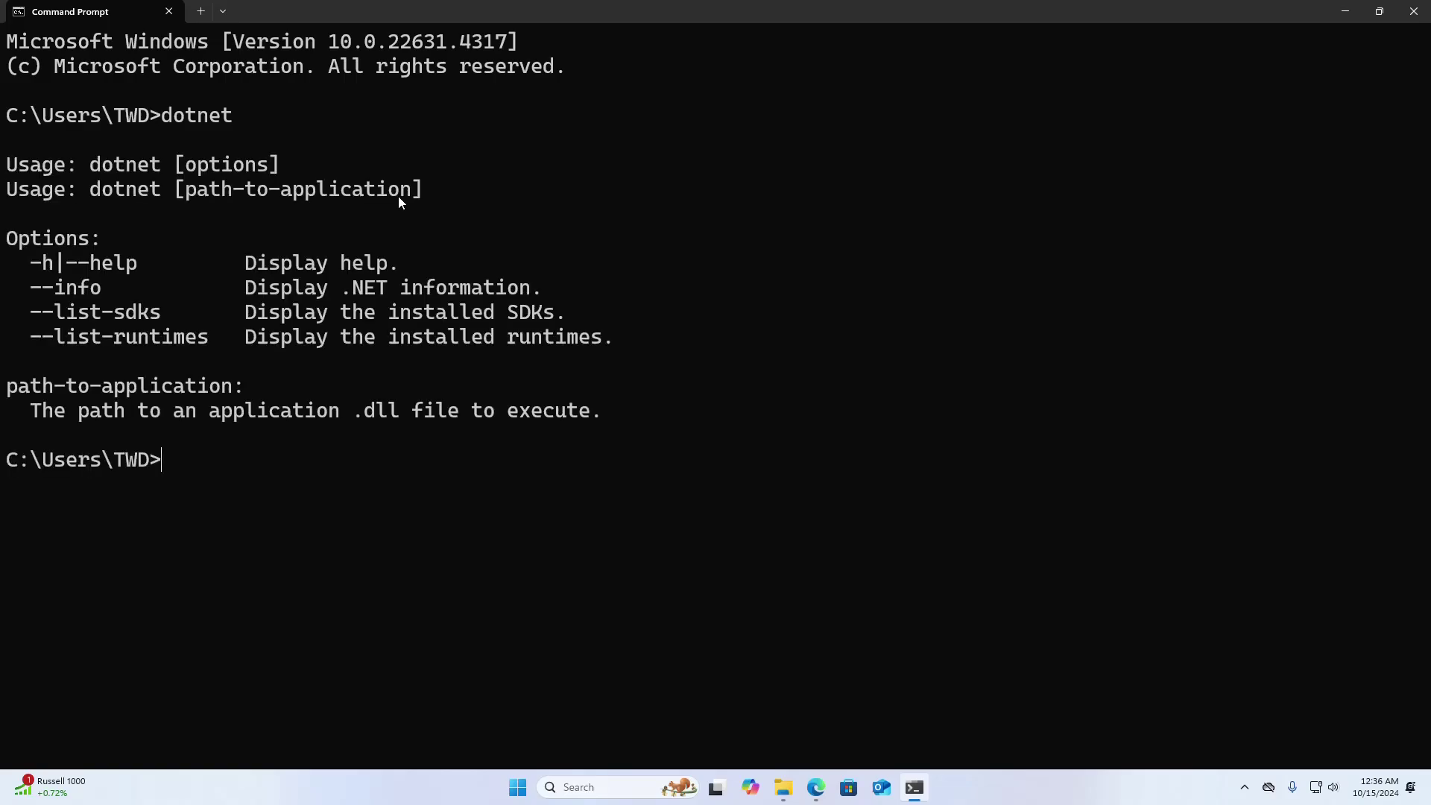
key(ctrl+v)
text(--version)
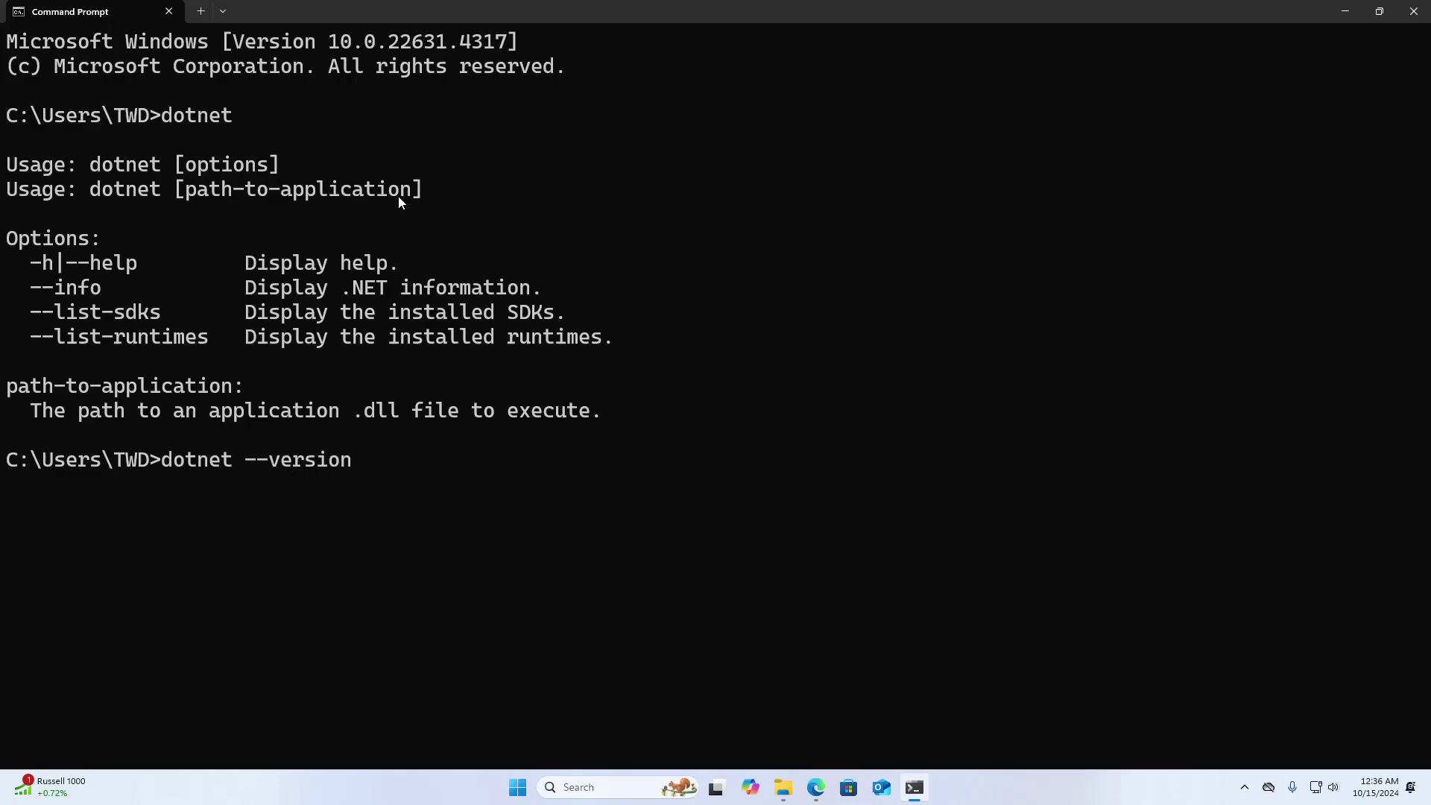
key(Return)
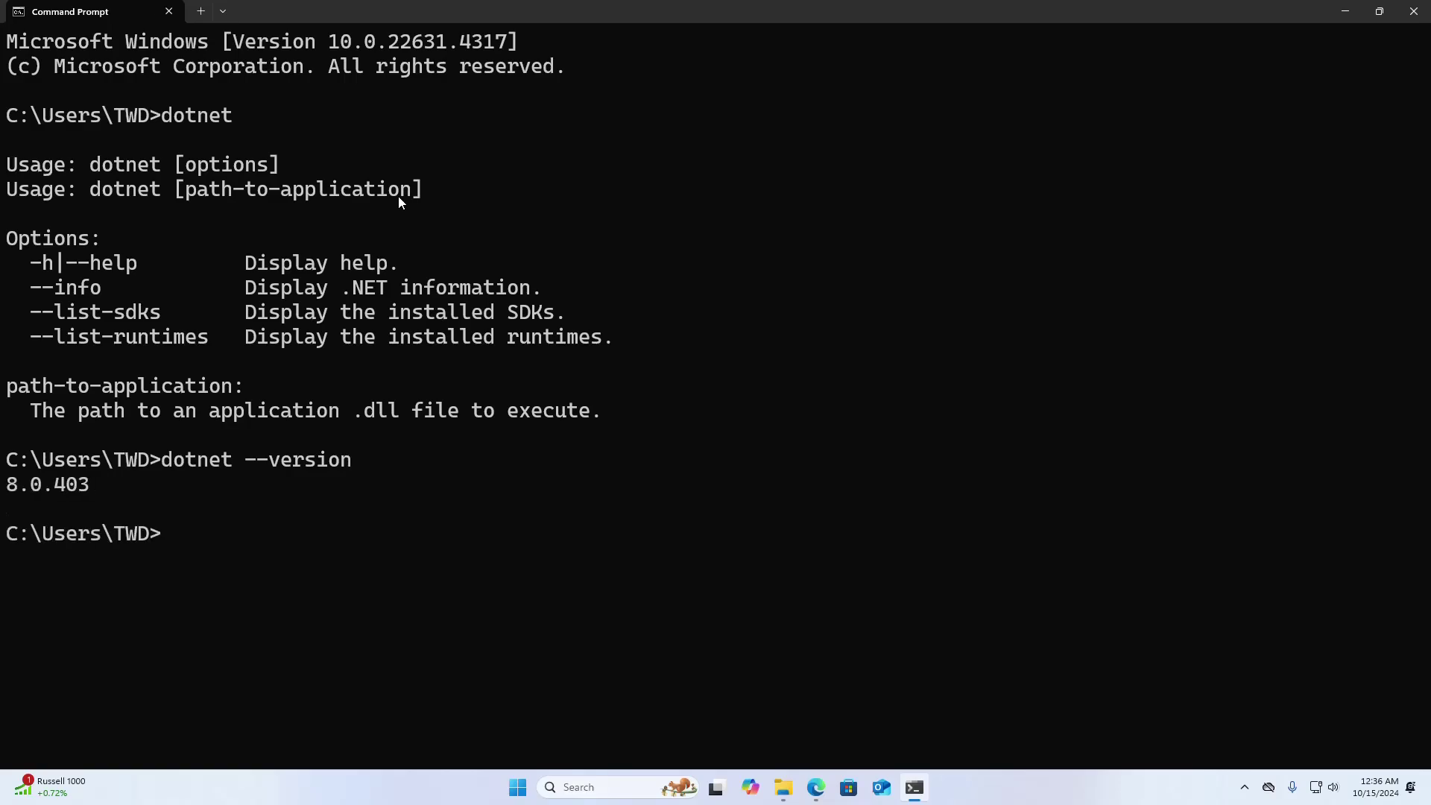